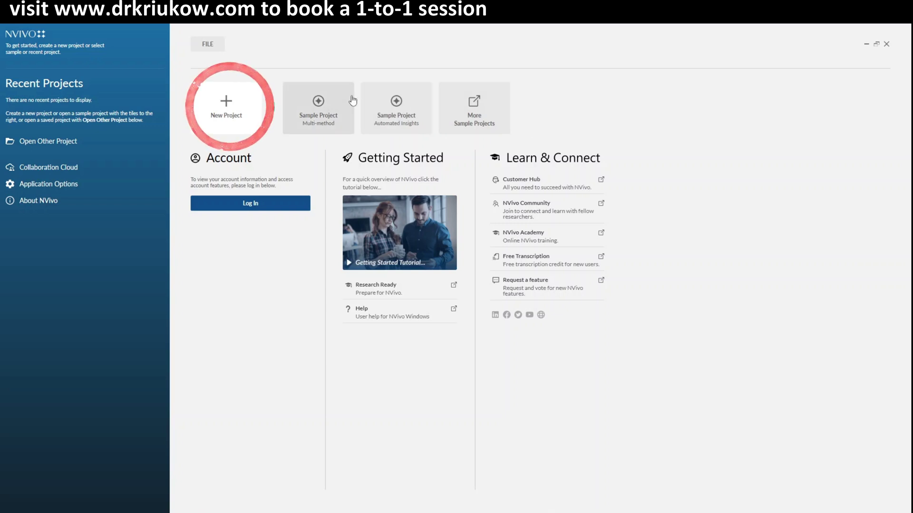
# - Create a new project titled "test" with English (US) as the text content language, and skip the introductory tour
pyautogui.click(230, 122)
pyautogui.write('tes')
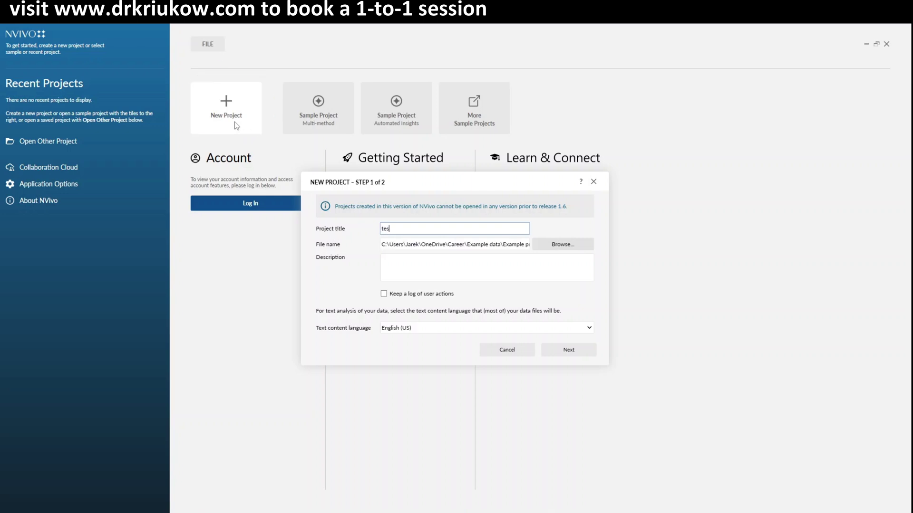
pyautogui.write('t')
pyautogui.click(417, 265)
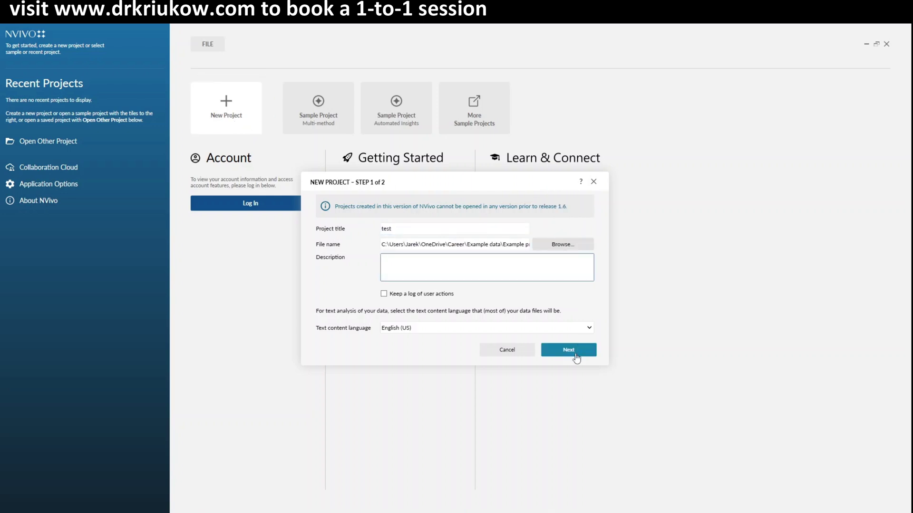
pyautogui.click(567, 352)
pyautogui.click(568, 351)
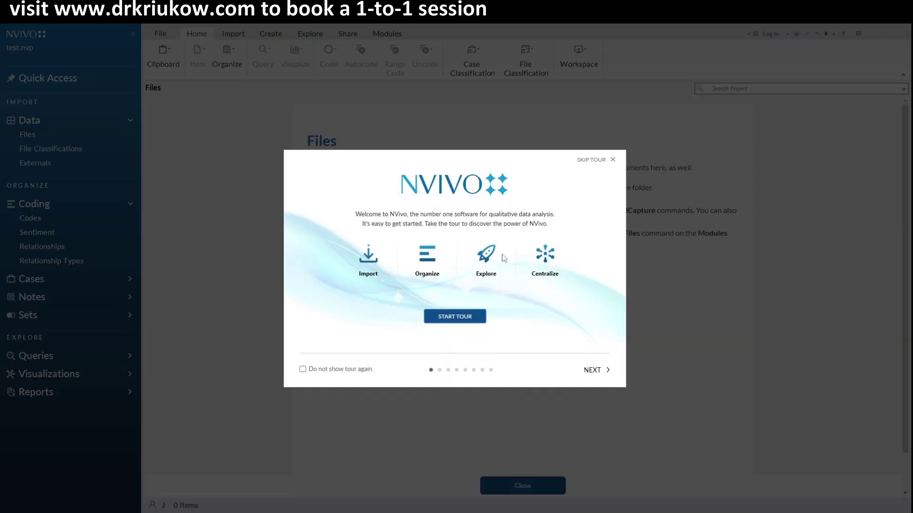
pyautogui.click(612, 161)
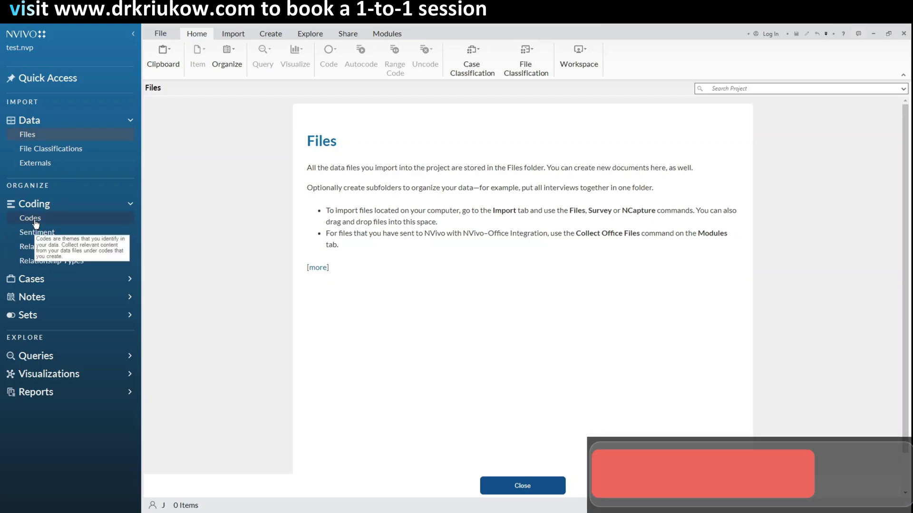
# - View the Codes area and look through the available import, create and explore commands
pyautogui.click(35, 221)
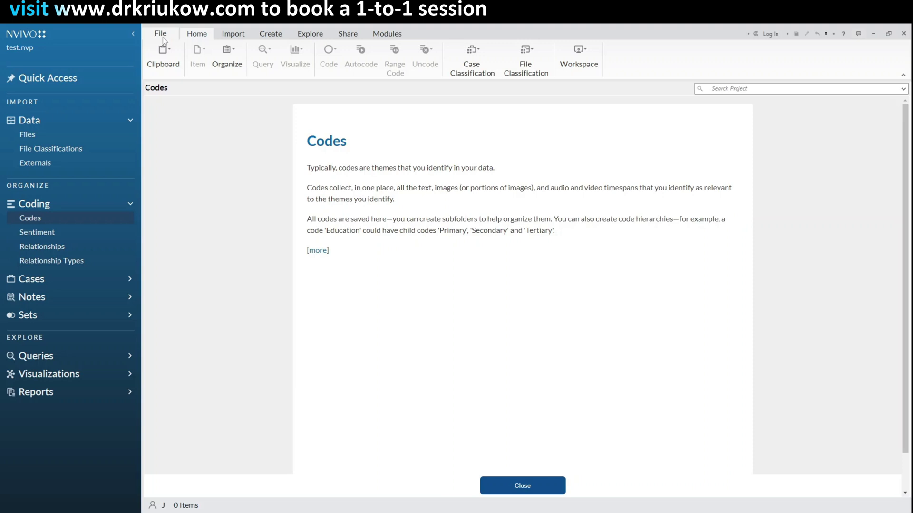
pyautogui.click(233, 37)
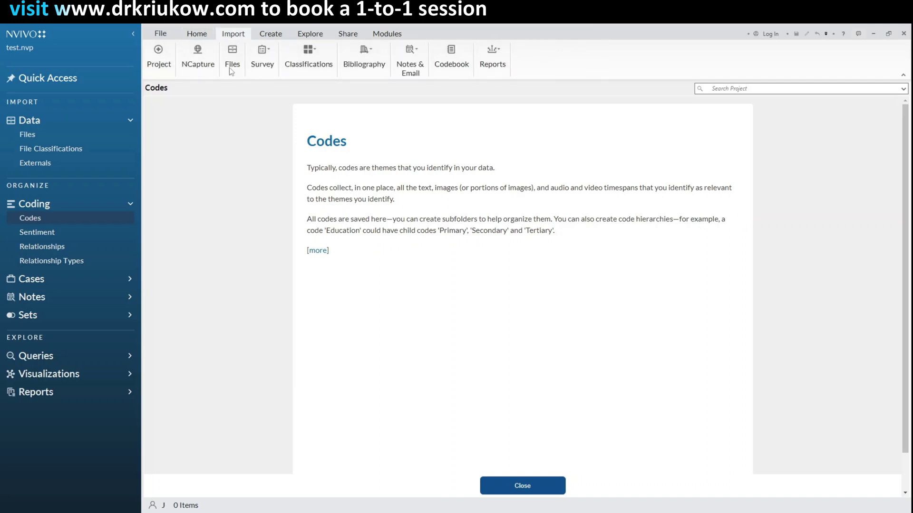
pyautogui.click(264, 37)
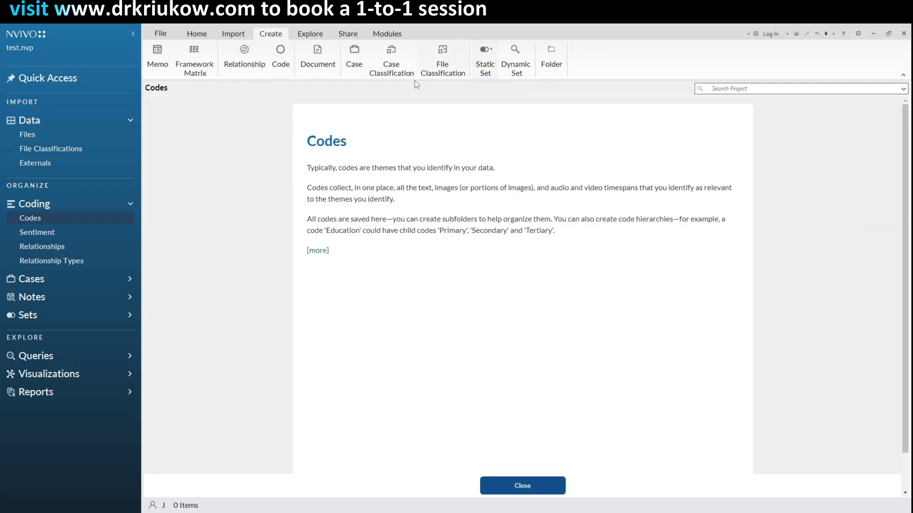
pyautogui.click(310, 34)
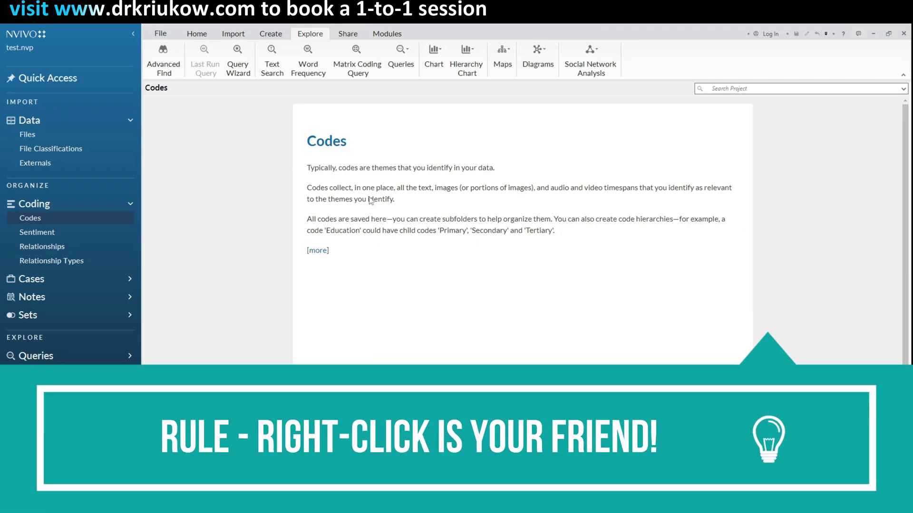
# - Examine the context commands offered for the code list, the Codes and Files folders, and the file list
pyautogui.rightClick(374, 168)
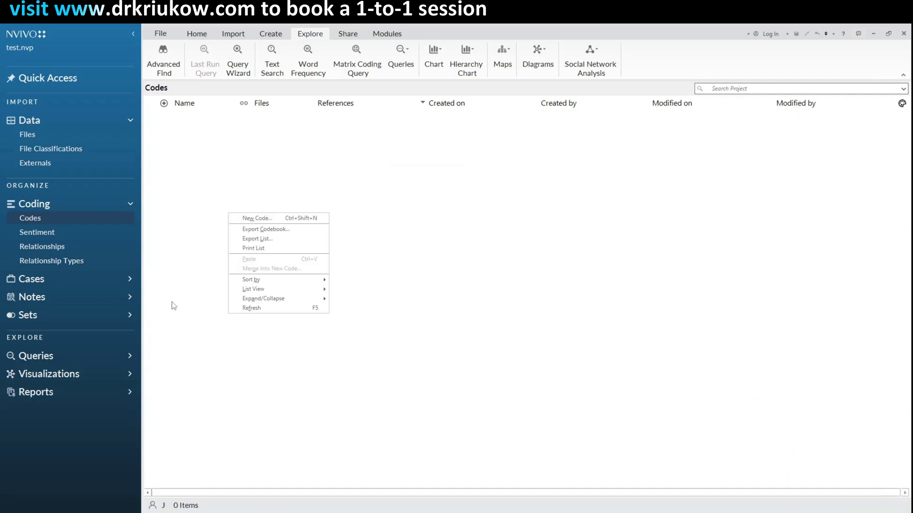
pyautogui.click(173, 307)
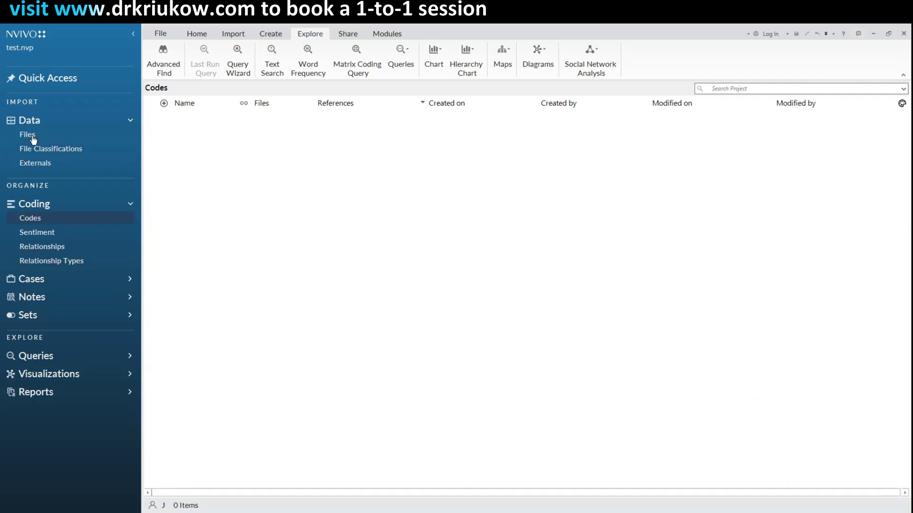
pyautogui.rightClick(37, 222)
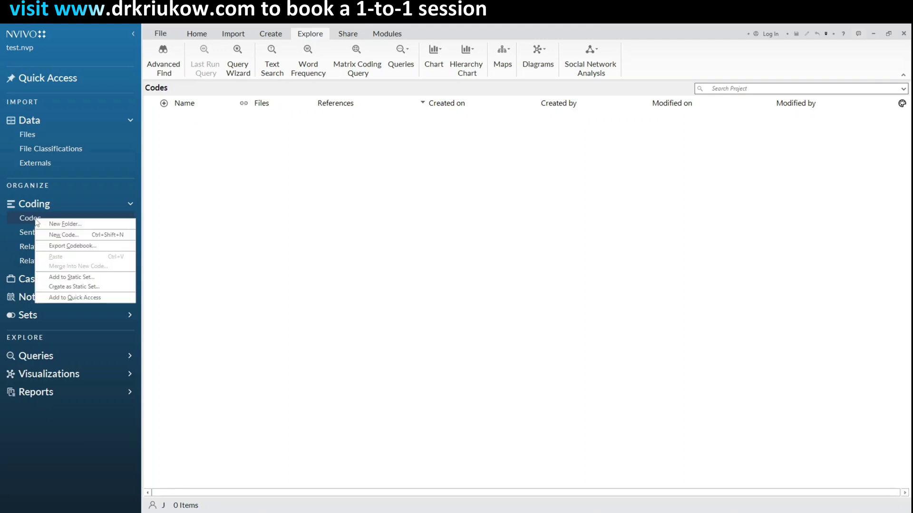
pyautogui.rightClick(24, 141)
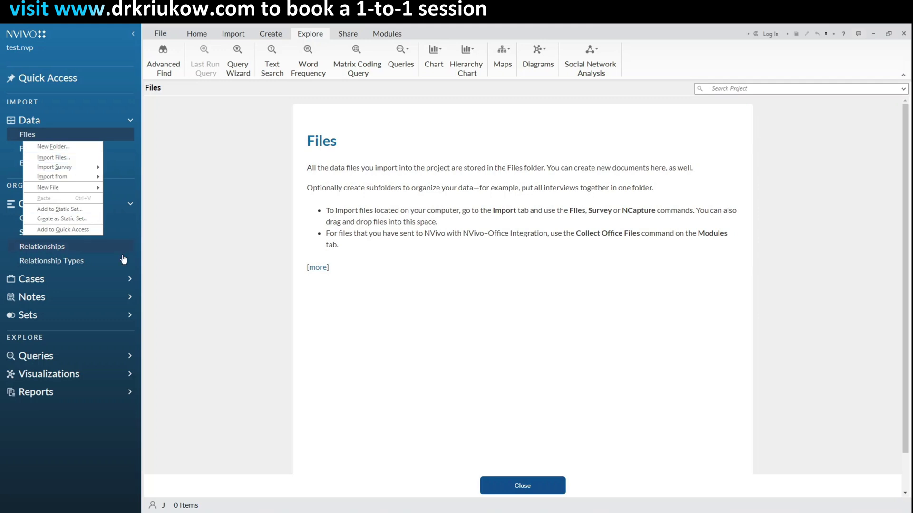
pyautogui.click(513, 484)
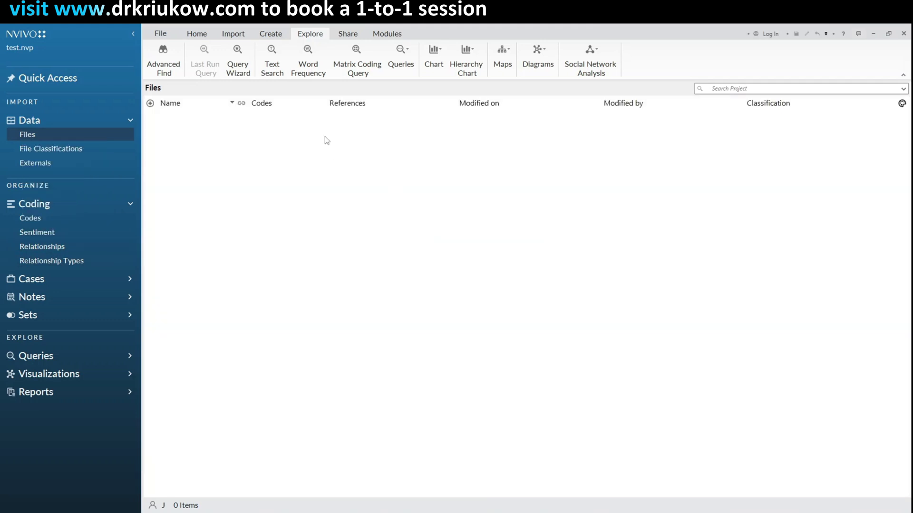
pyautogui.rightClick(291, 161)
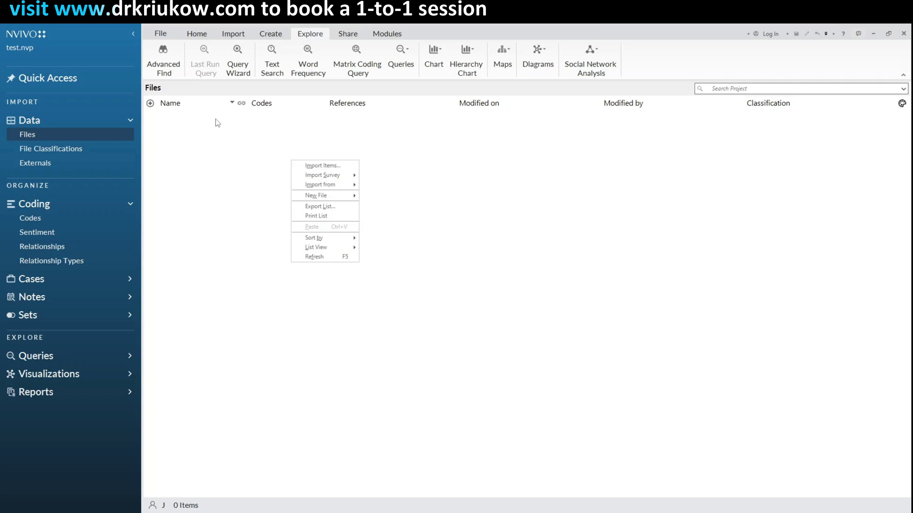
pyautogui.click(247, 154)
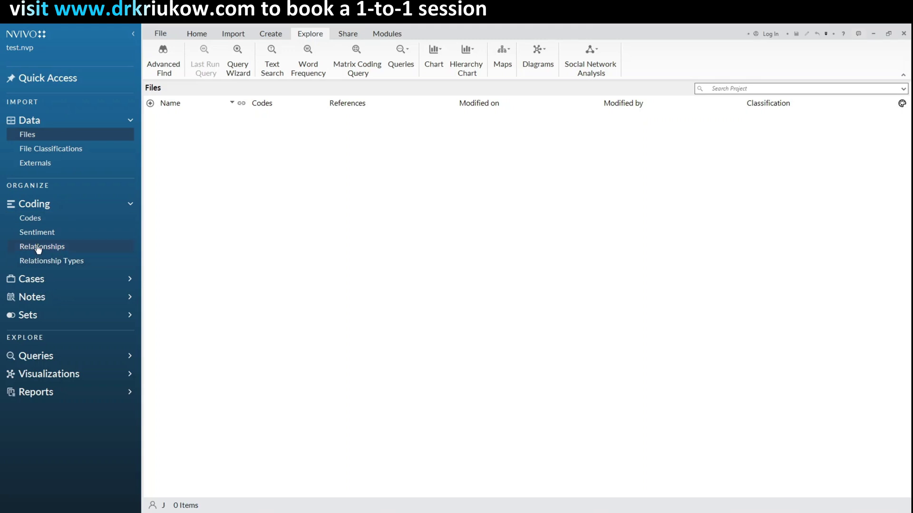
# - View the Codes list and the Files list in turn, dismissing each introductory help page
pyautogui.click(38, 221)
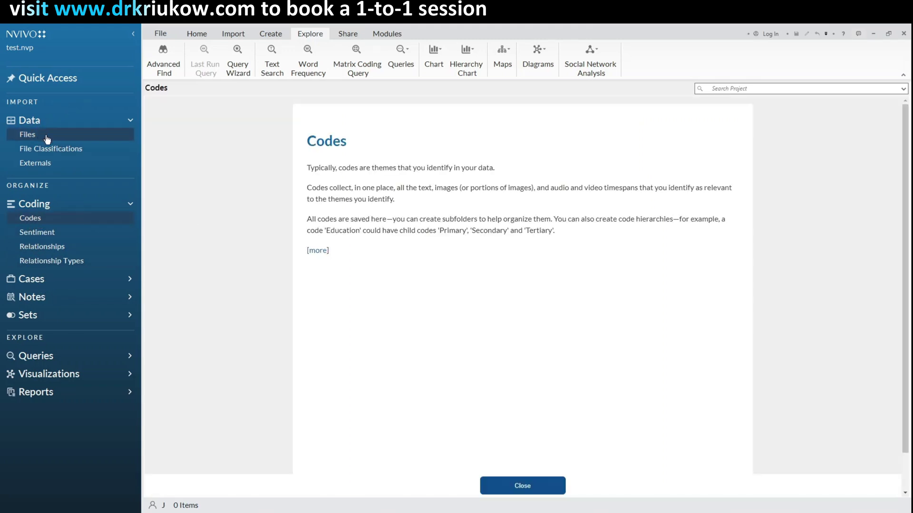
pyautogui.click(524, 485)
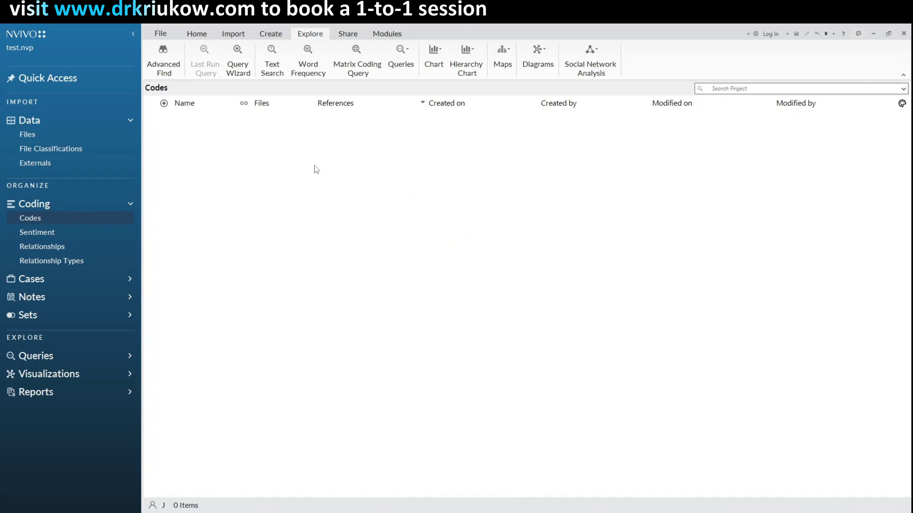
pyautogui.click(46, 137)
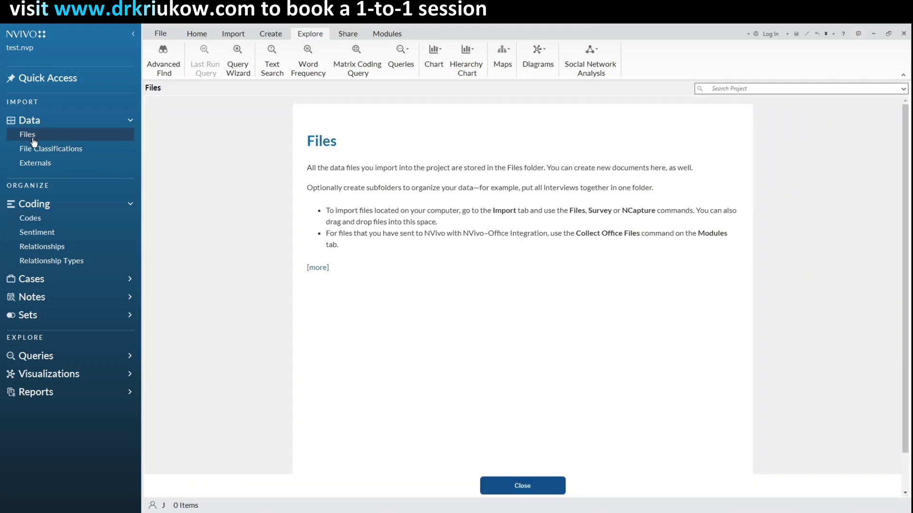
pyautogui.click(527, 486)
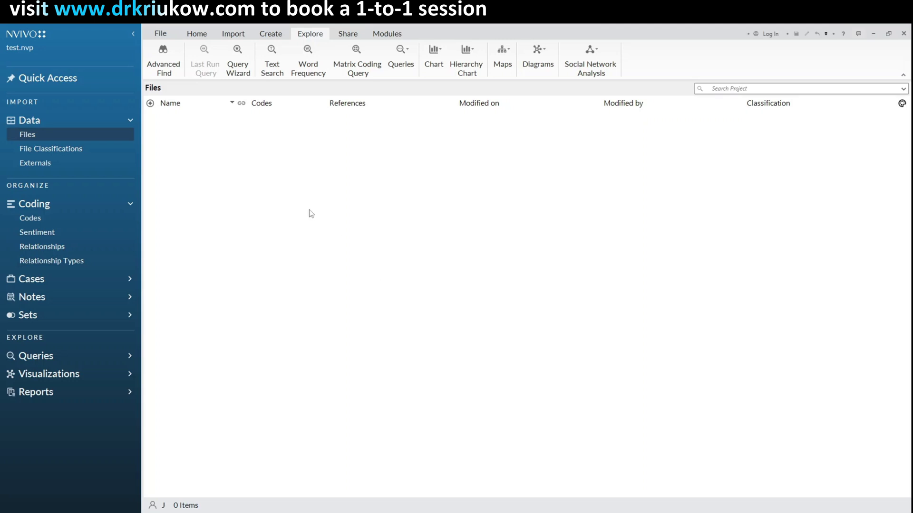
# - Import all the Word documents from the Example data folder, Al Pacino.docx through Pierre Gagnaire.docx, into Files without creating cases
pyautogui.click(230, 38)
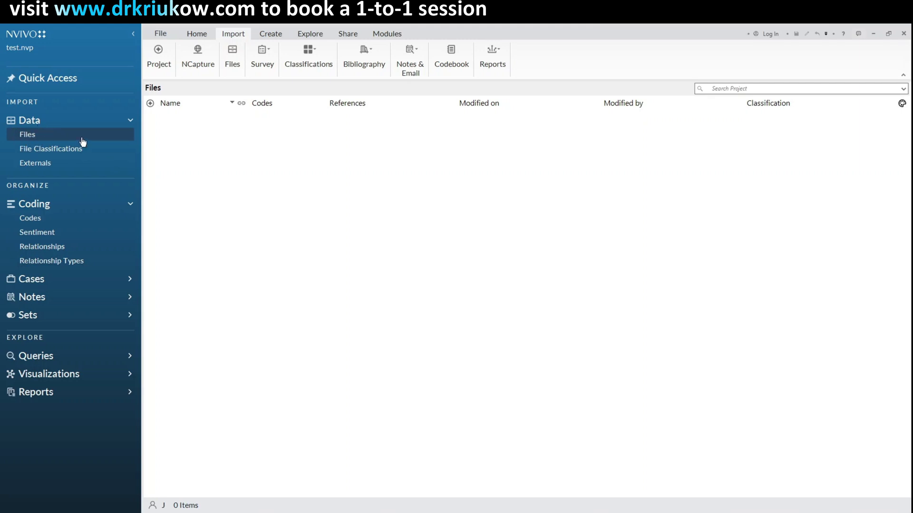
pyautogui.rightClick(322, 182)
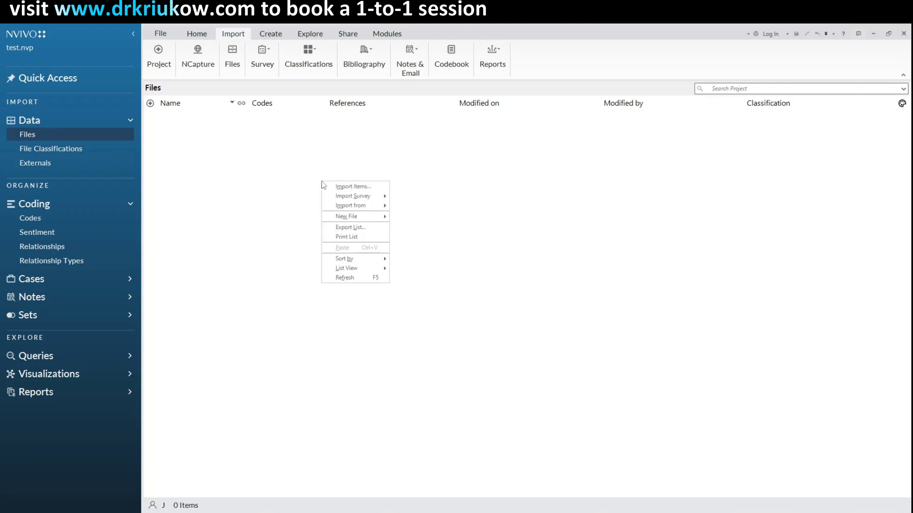
pyautogui.click(352, 187)
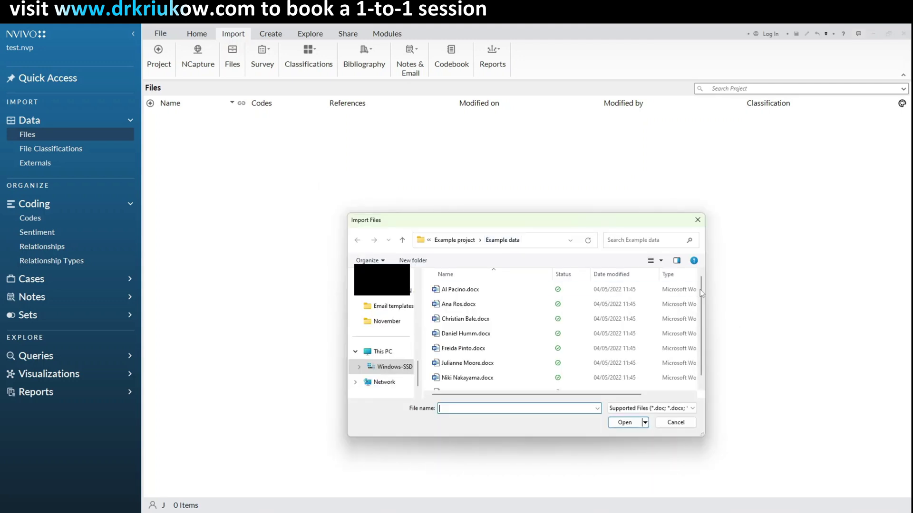
pyautogui.click(559, 287)
pyautogui.scroll(-1, 503, 335)
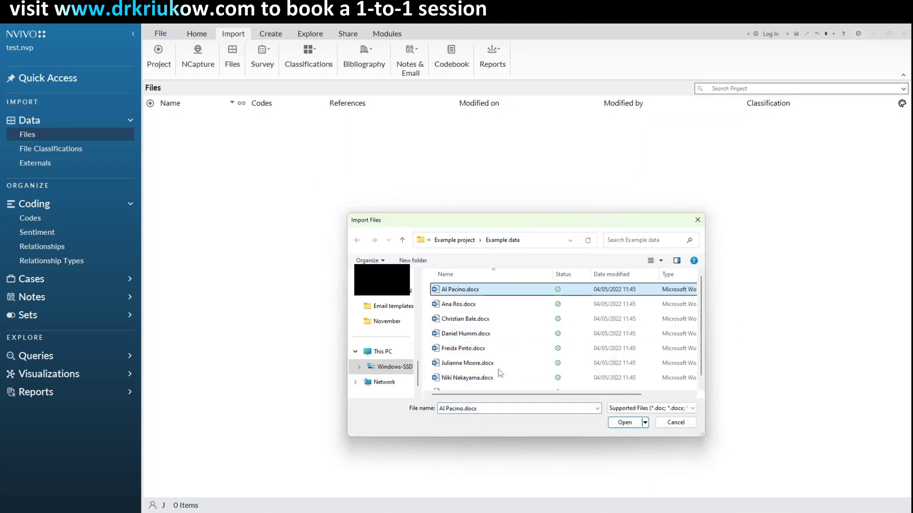
pyautogui.keyDown('shift'); pyautogui.click(492, 382); pyautogui.keyUp('shift')
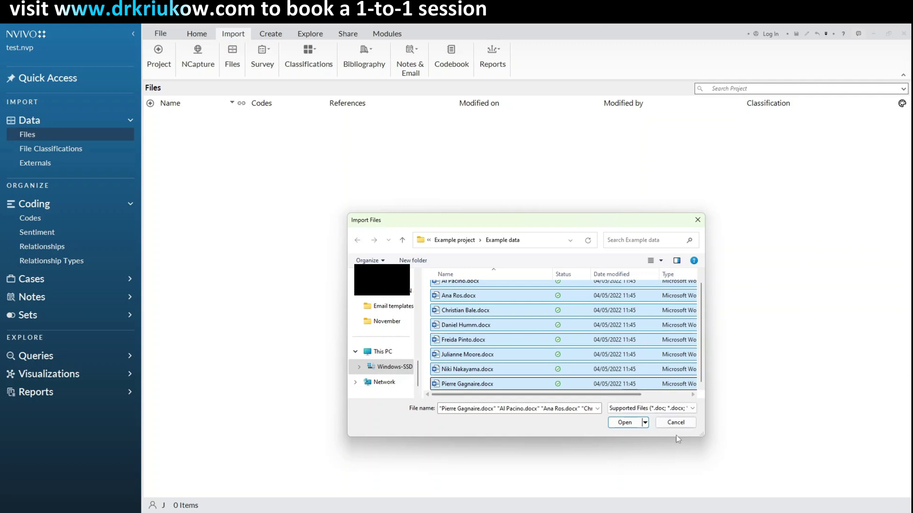
pyautogui.click(625, 423)
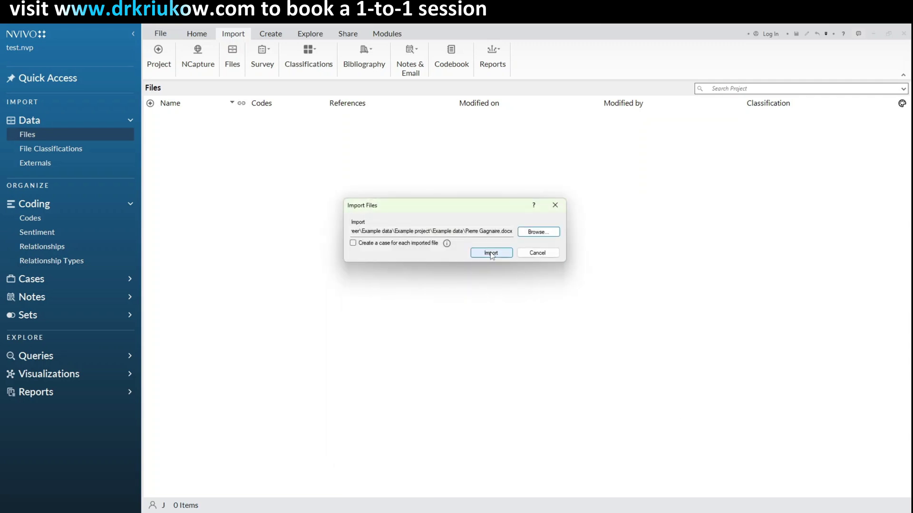
pyautogui.click(492, 253)
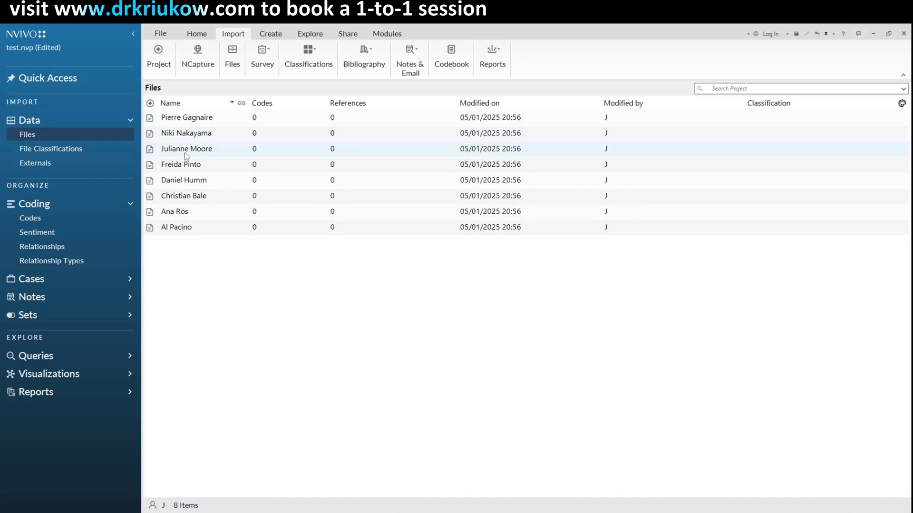
# - Open the Pierre Gagnaire document and look through the interview text, returning to its beginning
pyautogui.rightClick(193, 122)
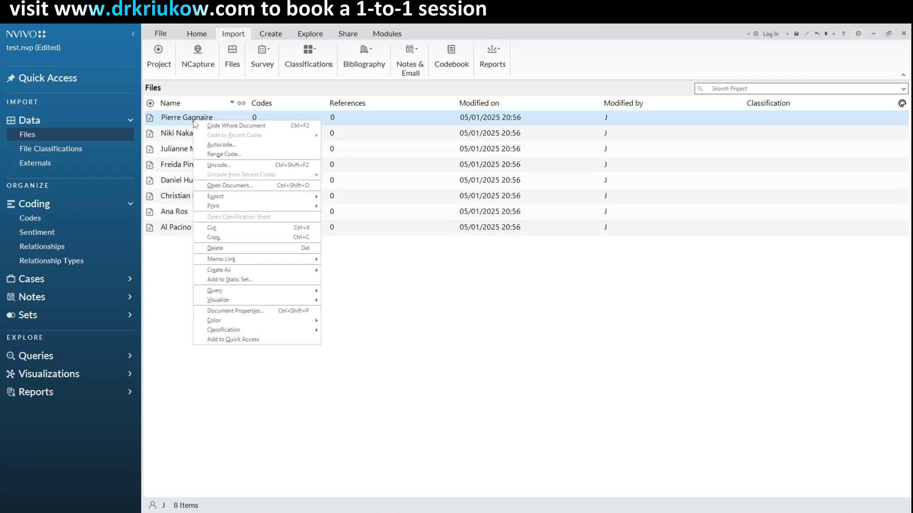
pyautogui.click(242, 188)
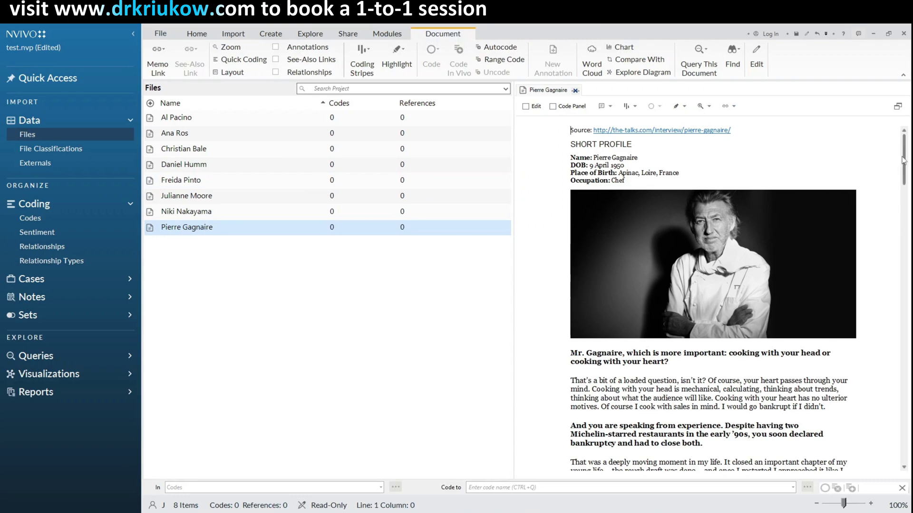
pyautogui.moveTo(903, 161); pyautogui.dragTo(897, 137)
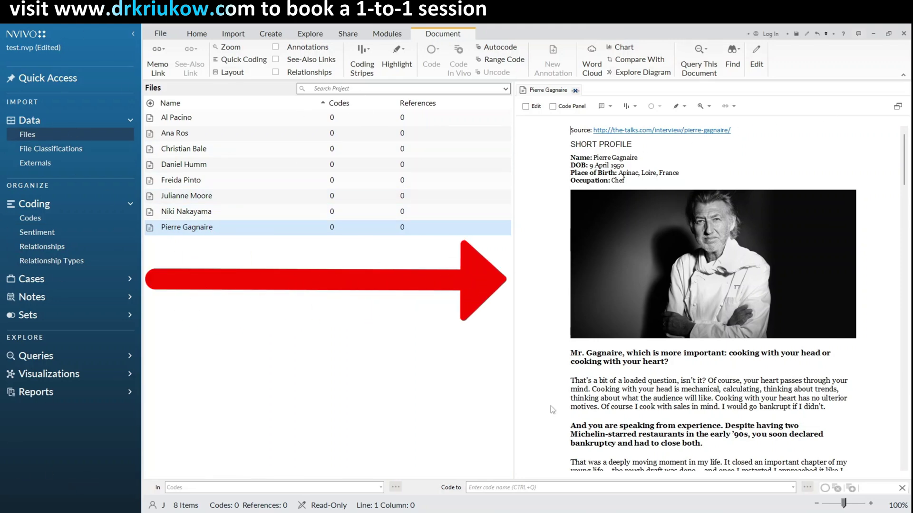
pyautogui.scroll(-10, 799, 282)
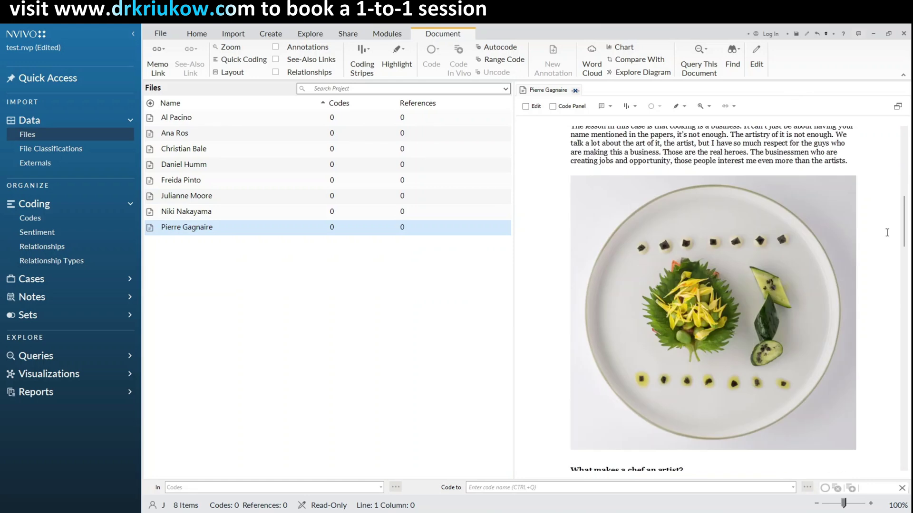
pyautogui.moveTo(905, 221); pyautogui.dragTo(900, 171)
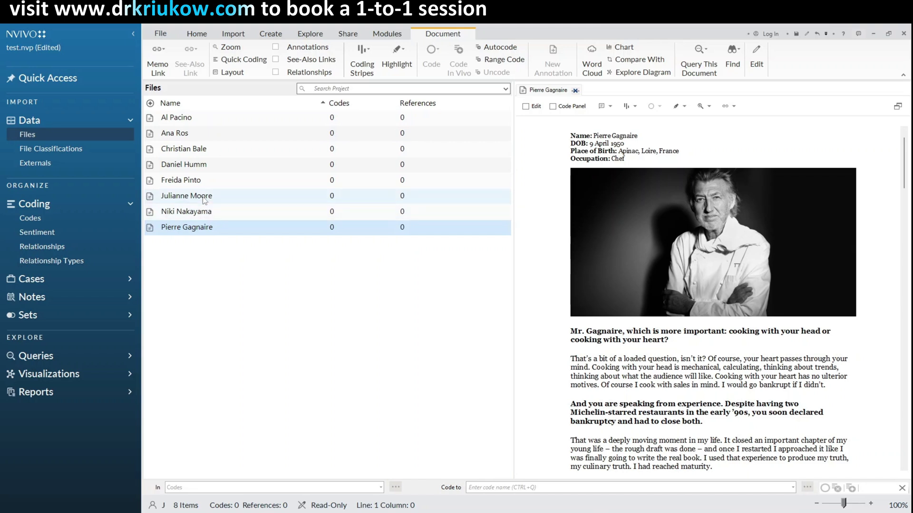
# - Create a subfolder named "actor" under Files
pyautogui.rightClick(35, 137)
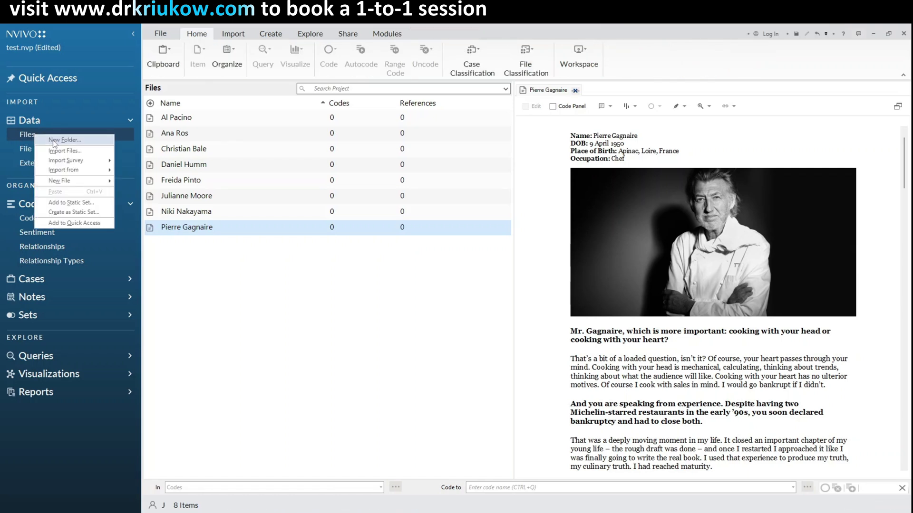
pyautogui.click(53, 140)
pyautogui.write('act')
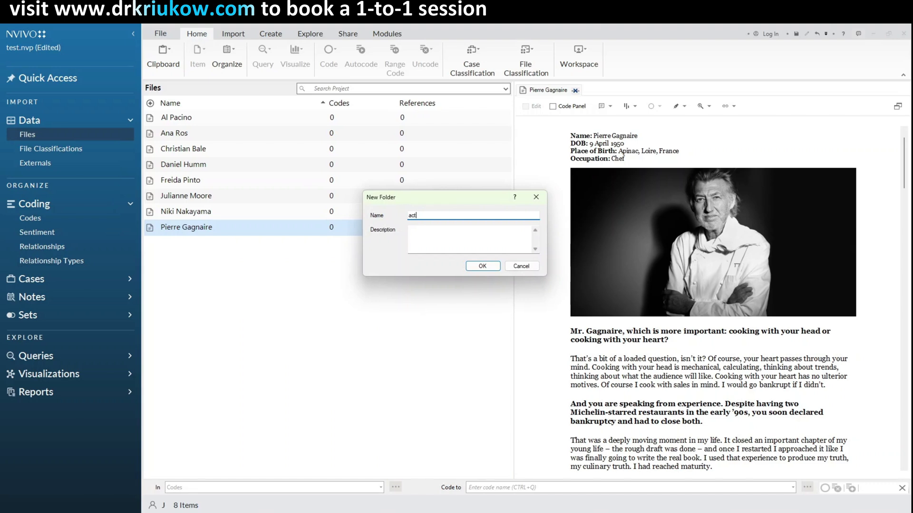
pyautogui.write('or')
pyautogui.press('Return')
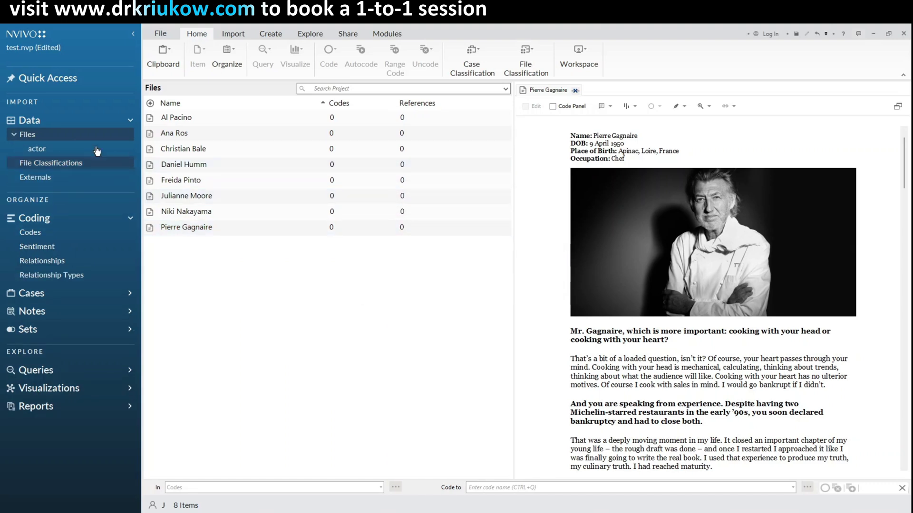
# - Create a second subfolder named "chef" under Files
pyautogui.rightClick(37, 134)
pyautogui.click(55, 138)
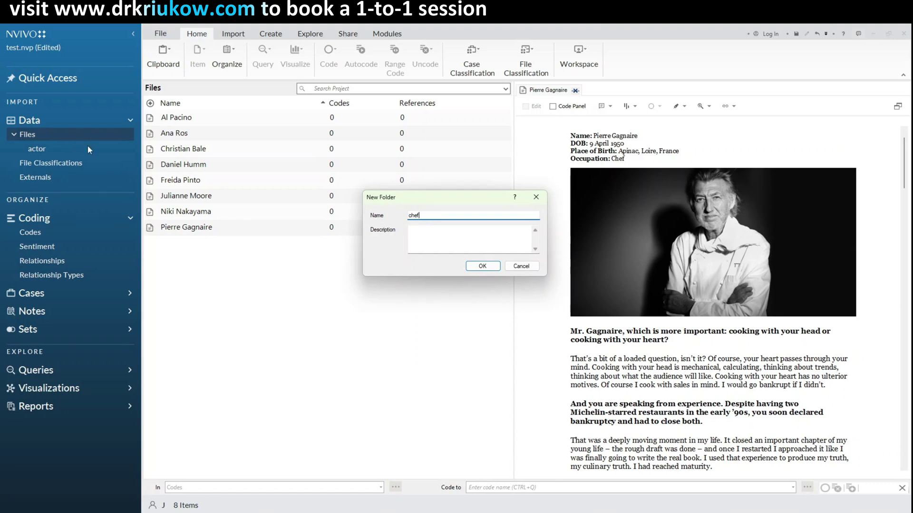
pyautogui.press('Return')
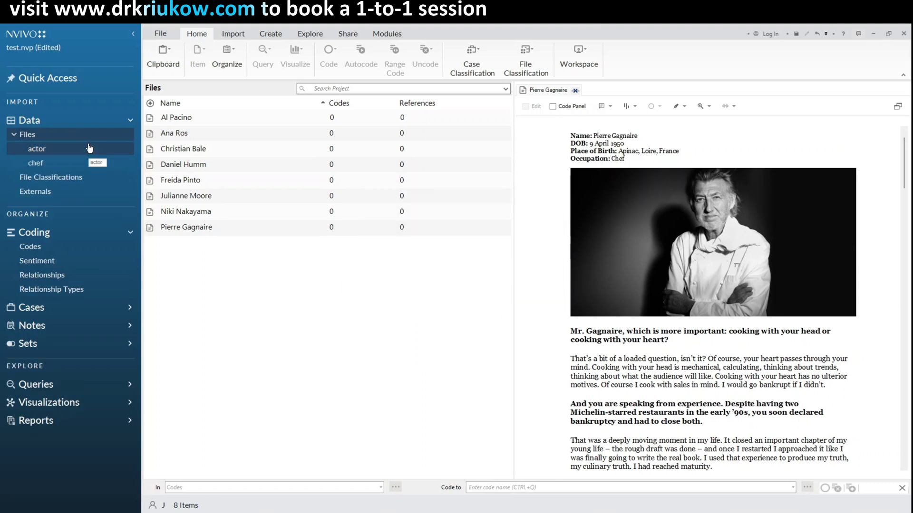
# - Move the Al Pacino, Christian Bale, Freida Pinto and Julianne Moore documents into the actor folder
pyautogui.click(178, 118)
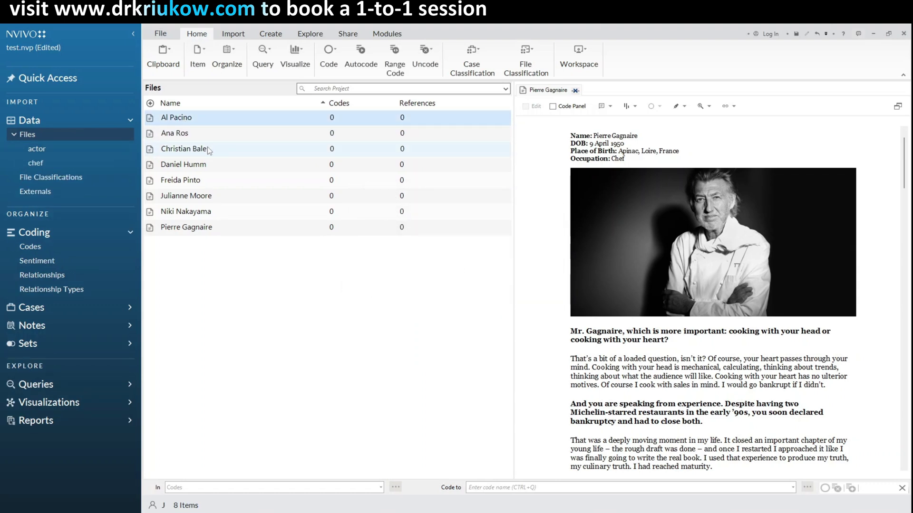
pyautogui.keyDown('ctrl'); pyautogui.click(193, 150); pyautogui.keyUp('ctrl')
pyautogui.keyDown('ctrl'); pyautogui.click(185, 181); pyautogui.keyUp('ctrl')
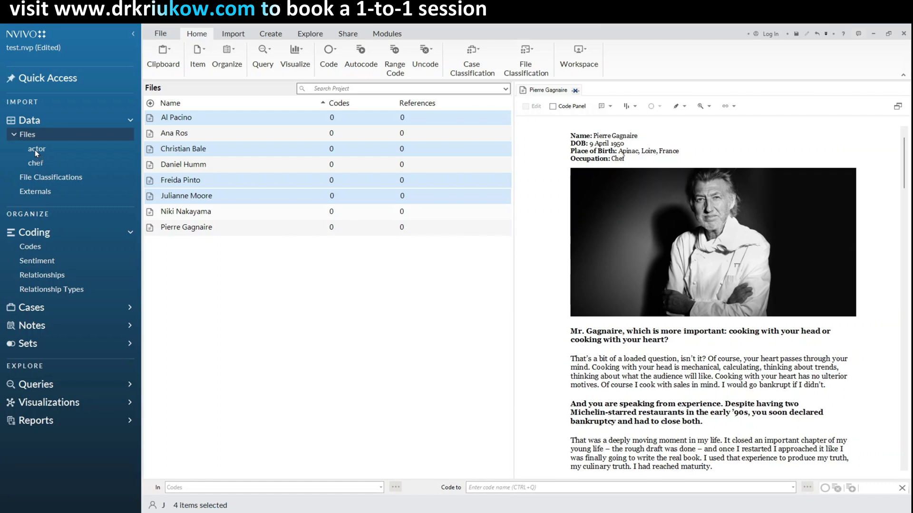
pyautogui.moveTo(36, 150); pyautogui.dragTo(34, 150)
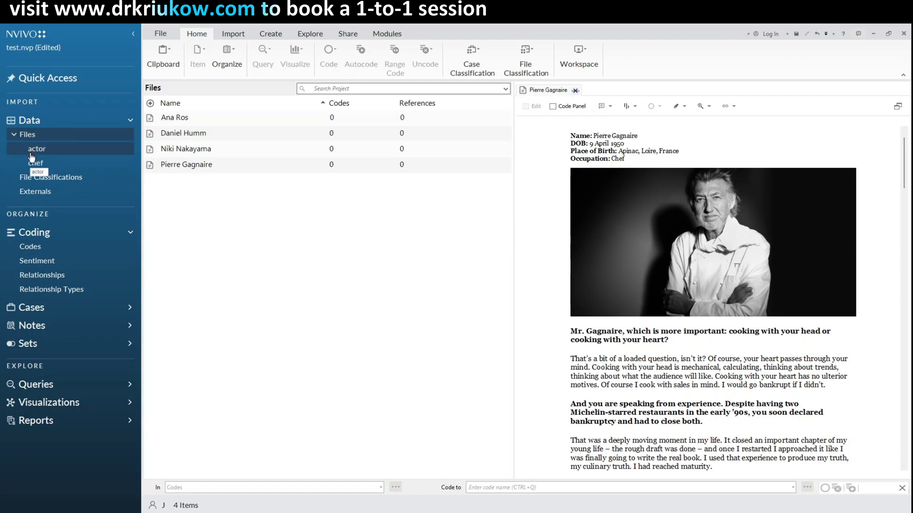
# - Cut the Ana Ros, Daniel Humm, Niki Nakayama and Pierre Gagnaire documents from Files and paste them into the chef folder
pyautogui.click(184, 120)
pyautogui.keyDown('ctrl'); pyautogui.click(186, 166); pyautogui.keyUp('ctrl')
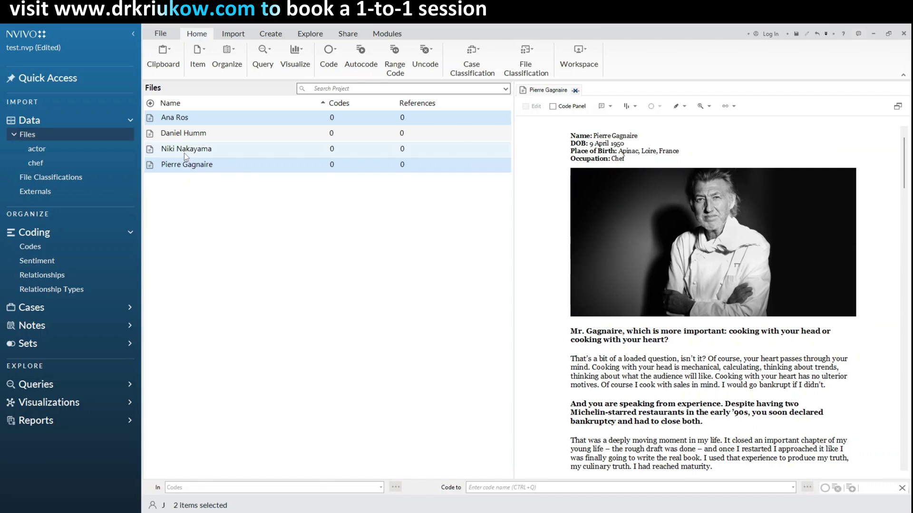
pyautogui.keyDown('ctrl'); pyautogui.click(184, 154); pyautogui.keyUp('ctrl')
pyautogui.keyDown('ctrl'); pyautogui.click(187, 136); pyautogui.keyUp('ctrl')
pyautogui.rightClick(203, 136)
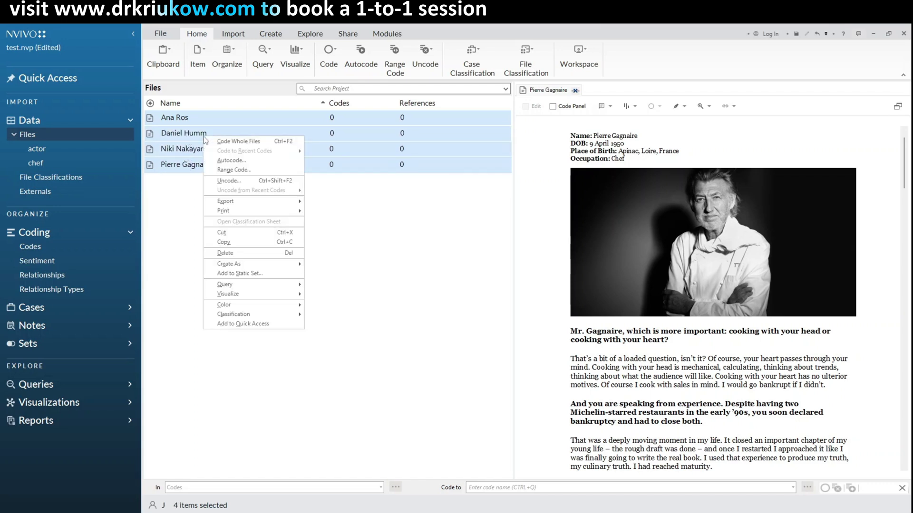
pyautogui.click(221, 233)
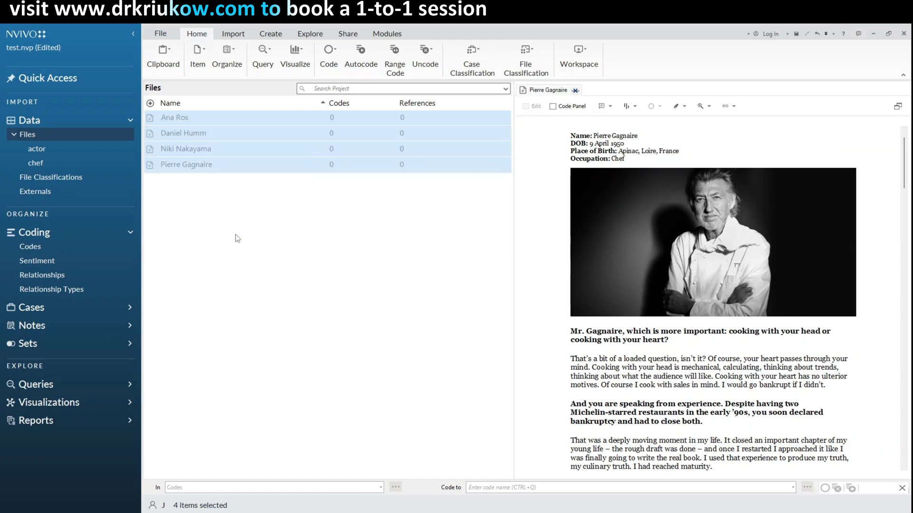
pyautogui.click(45, 164)
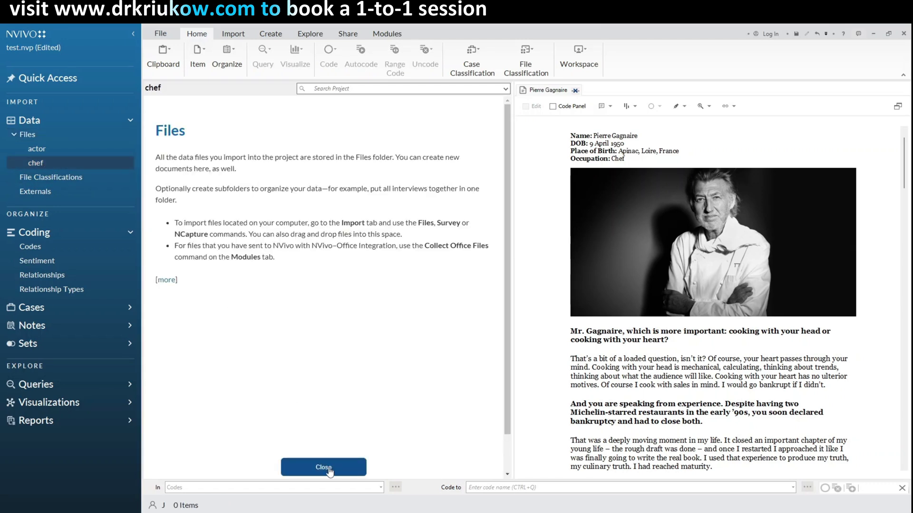
pyautogui.click(328, 468)
pyautogui.rightClick(246, 147)
pyautogui.click(279, 213)
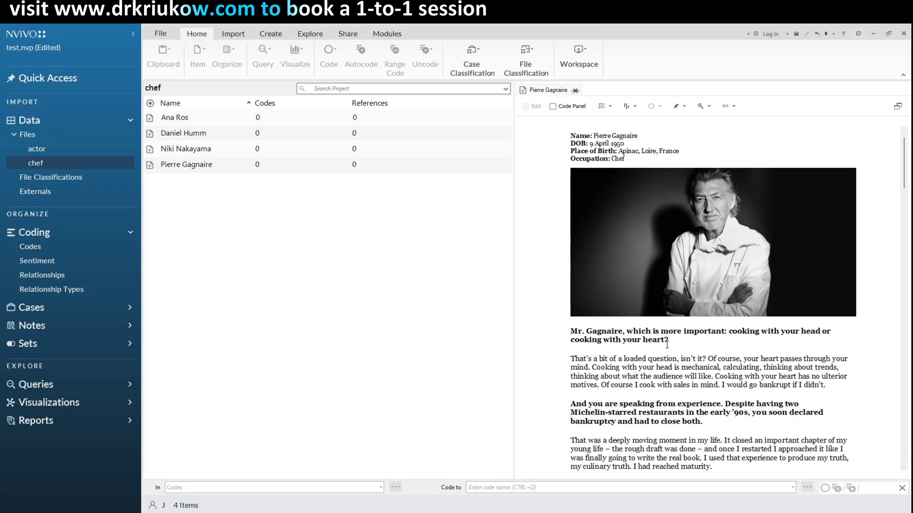
# - In Codes, code the answer's opening up to "passes through your mind." to a new code "your heart passes through your mind" and widen the Name column
pyautogui.click(33, 250)
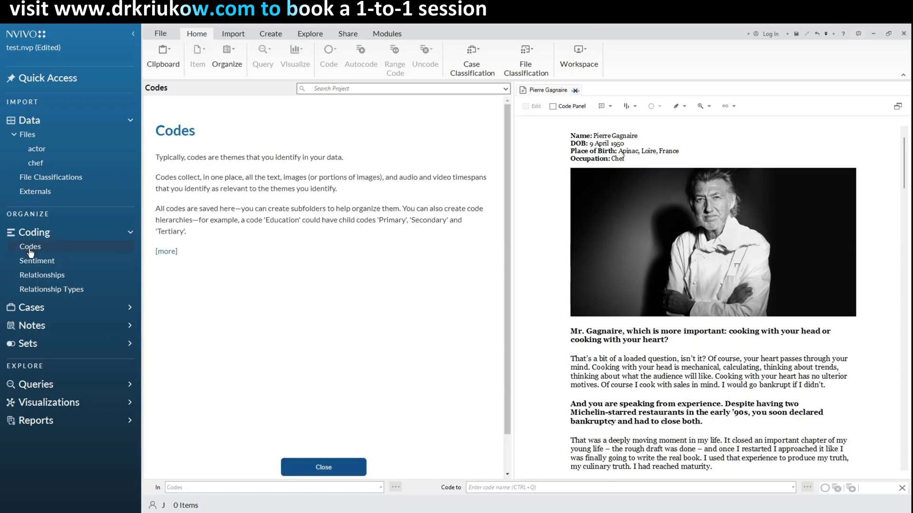
pyautogui.click(297, 472)
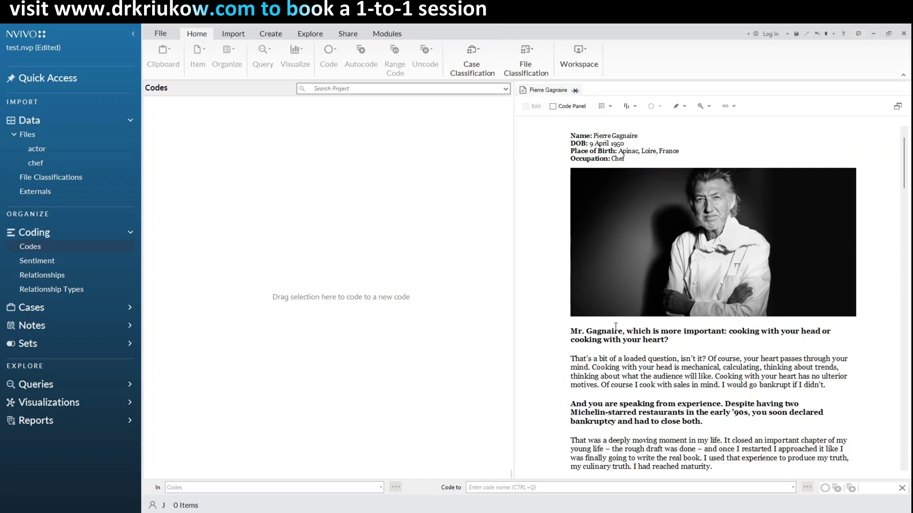
pyautogui.keyDown('ctrl'); pyautogui.click(573, 357); pyautogui.keyUp('ctrl')
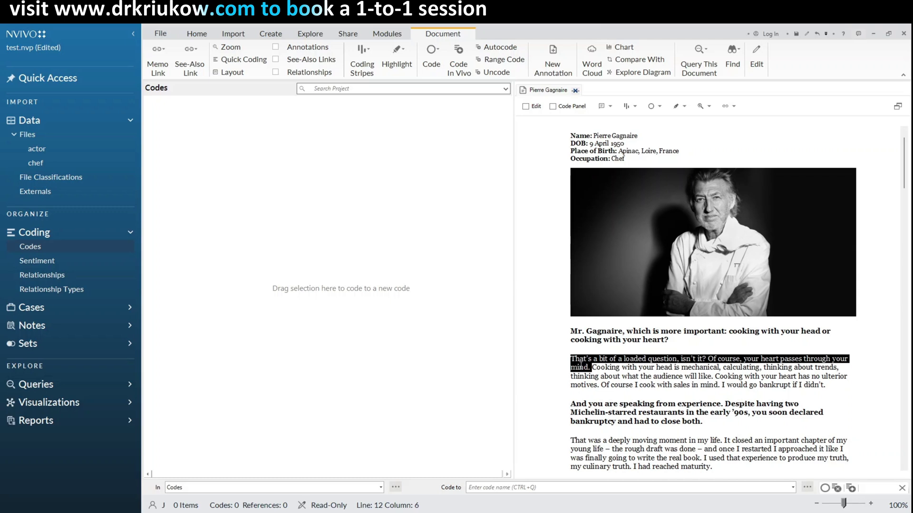
pyautogui.moveTo(581, 365); pyautogui.dragTo(304, 179)
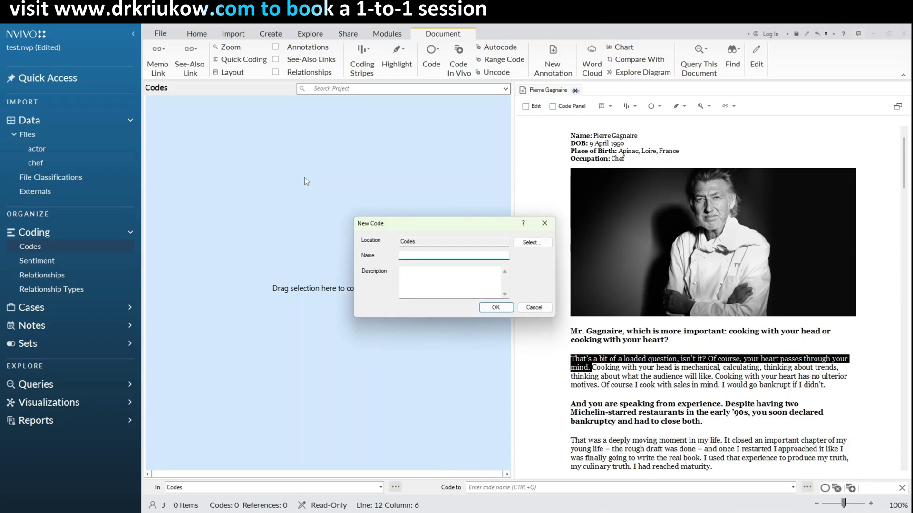
pyautogui.write('your heart passes through your mind')
pyautogui.click(495, 307)
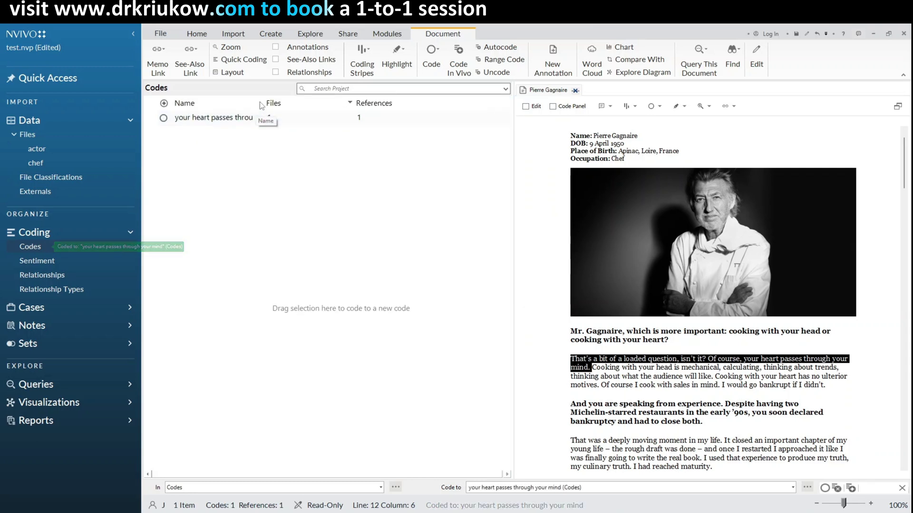
pyautogui.moveTo(260, 101); pyautogui.dragTo(325, 101)
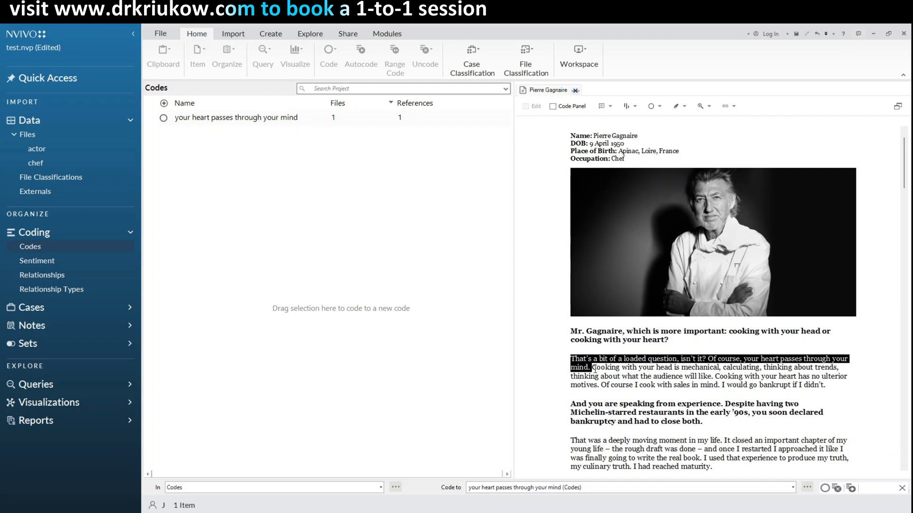
# - Code the passage from "Cooking with your head is mechanical" to "what the audience will like" to a new code "describing cooking with your head"
pyautogui.moveTo(592, 368); pyautogui.dragTo(712, 377)
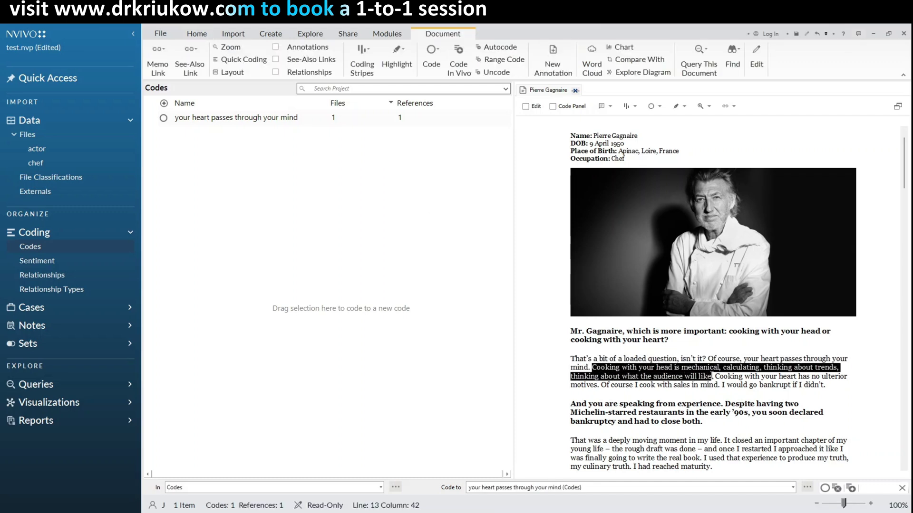
pyautogui.click(593, 489)
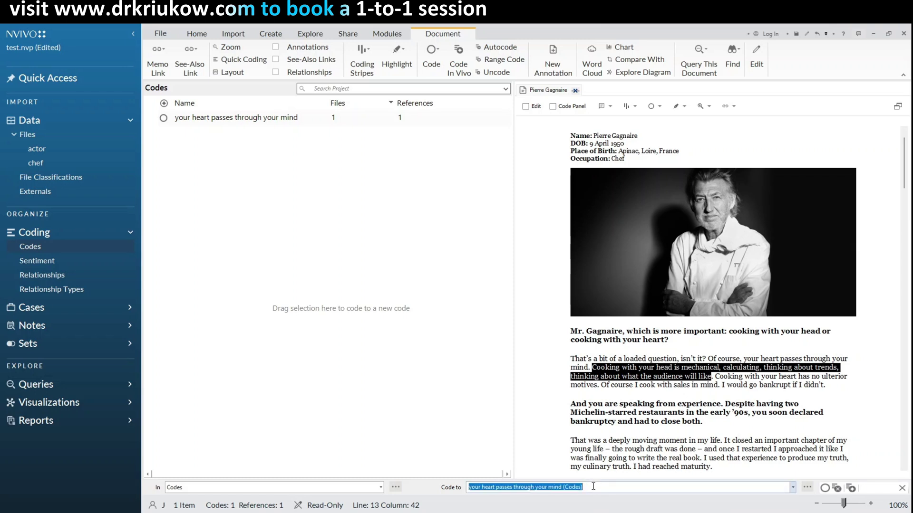
pyautogui.write('describing cooking with your head')
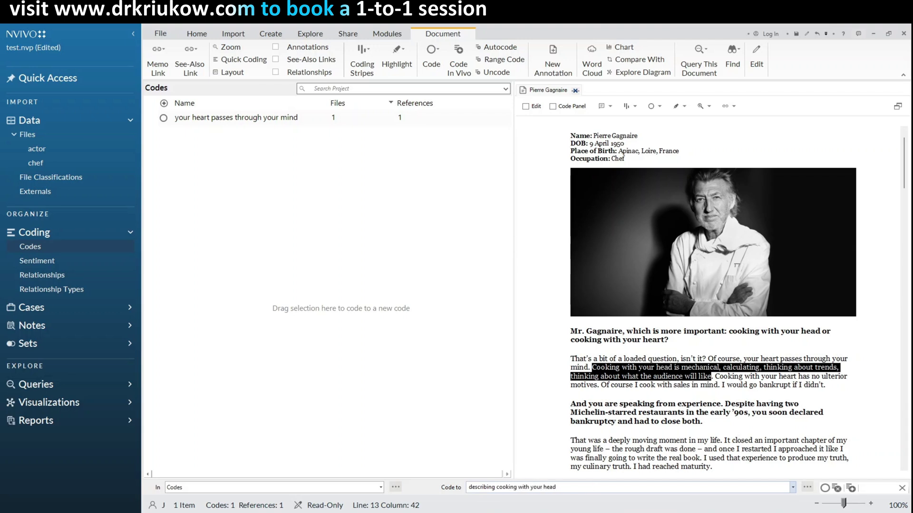
pyautogui.press('Return')
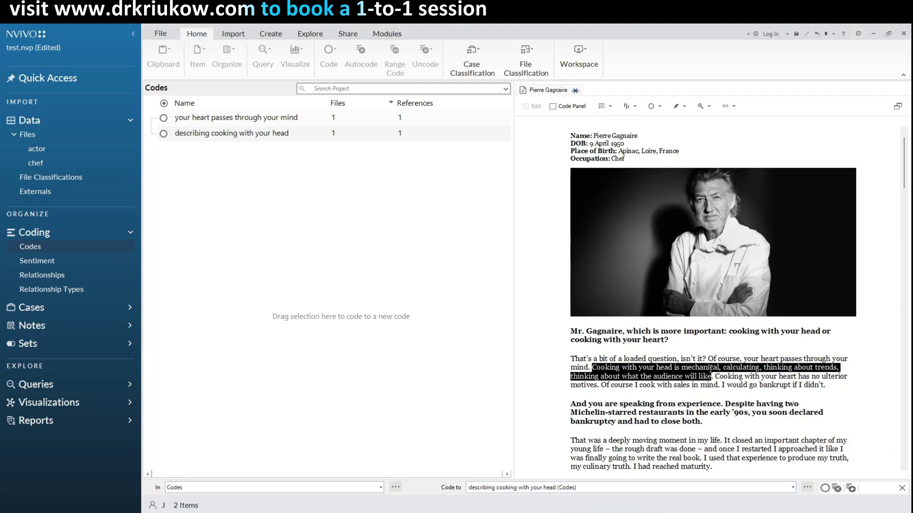
pyautogui.rightClick(620, 372)
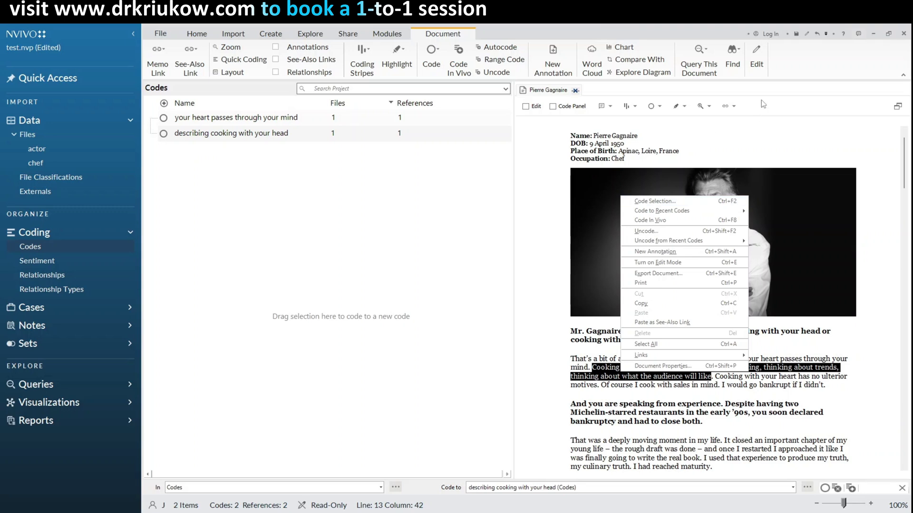
pyautogui.press('Escape')
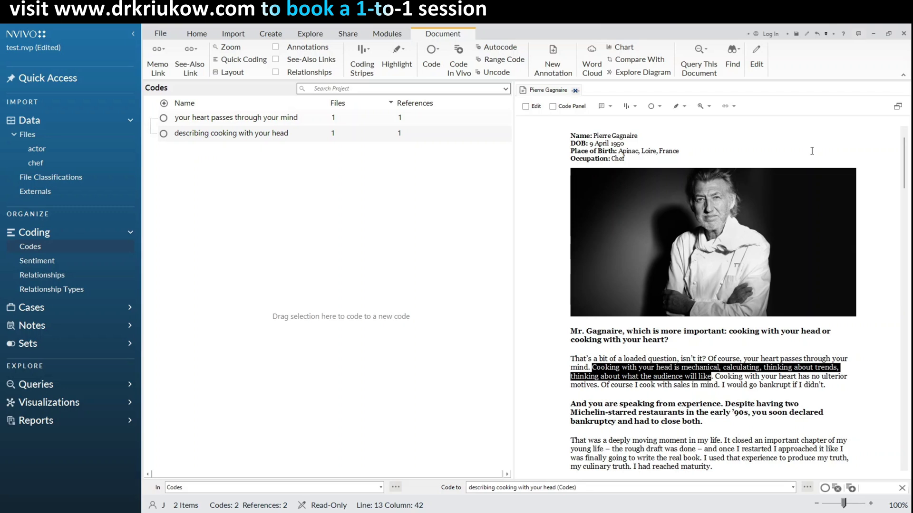
pyautogui.click(583, 488)
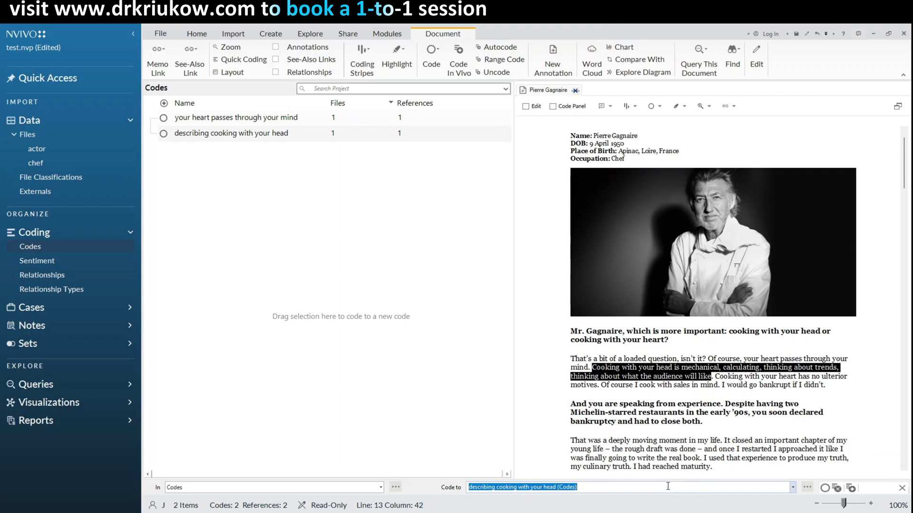
pyautogui.write('des')
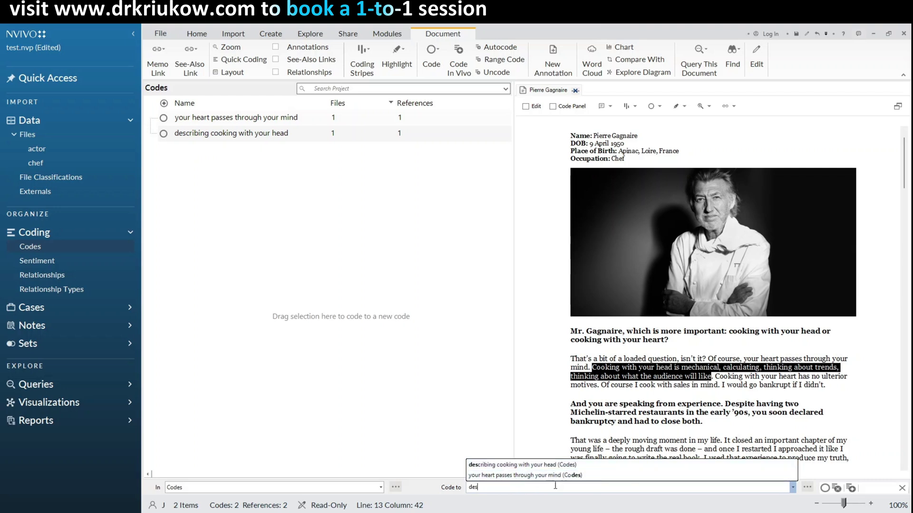
pyautogui.rightClick(652, 376)
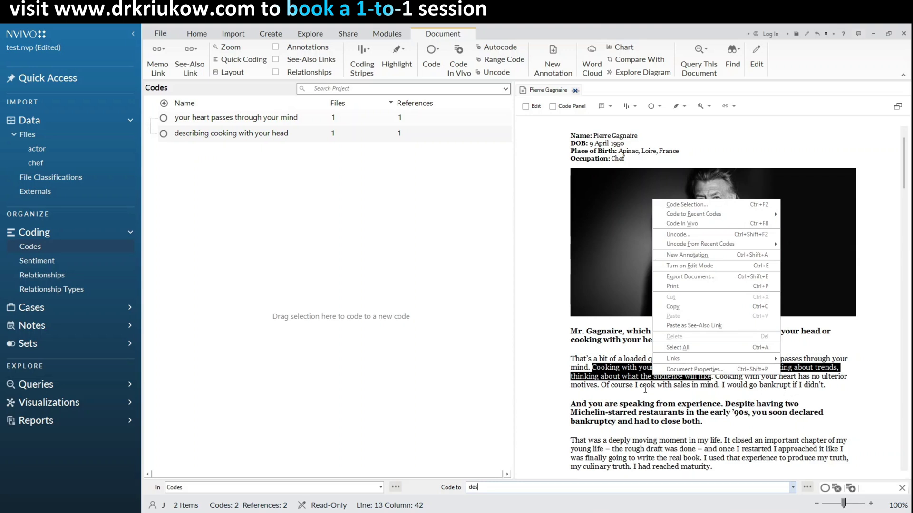
pyautogui.click(326, 214)
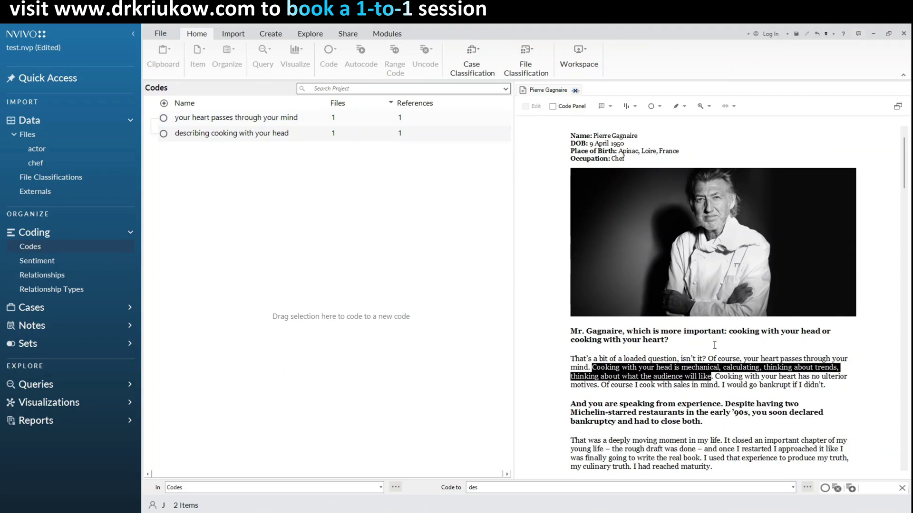
pyautogui.click(732, 377)
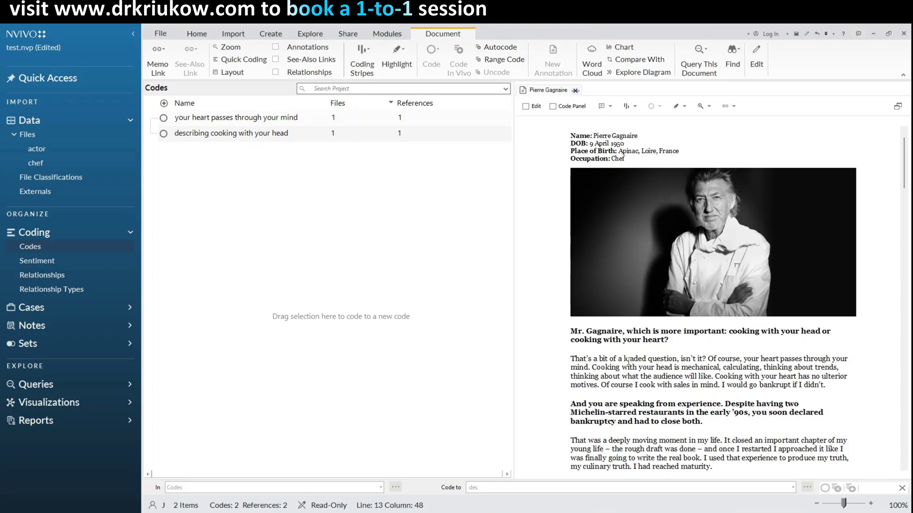
# - Turn on highlighting of all coding in the Pierre Gagnaire document
pyautogui.scroll(-7, 612, 360)
pyautogui.scroll(6, 648, 332)
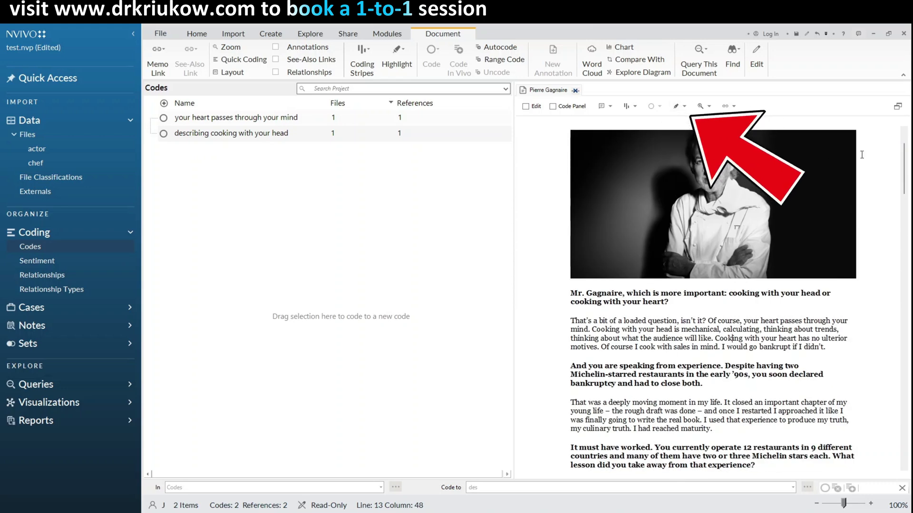
pyautogui.click(683, 107)
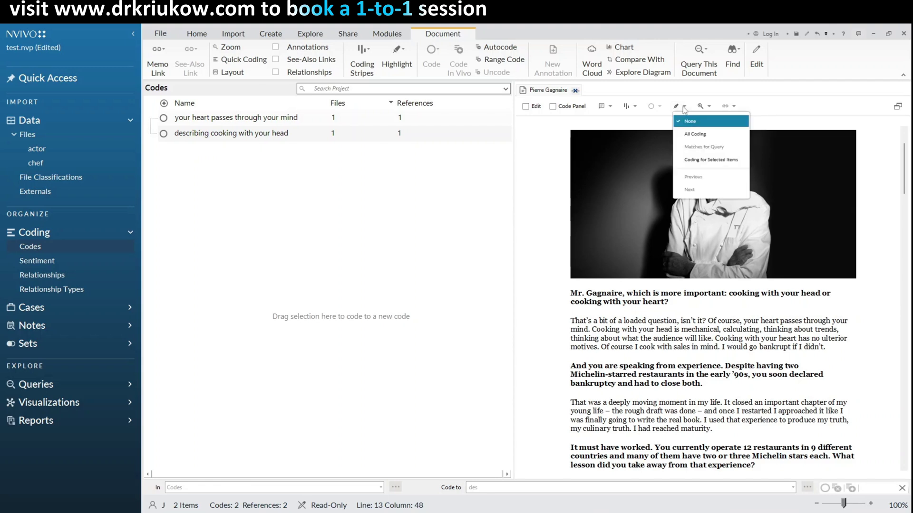
pyautogui.click(686, 135)
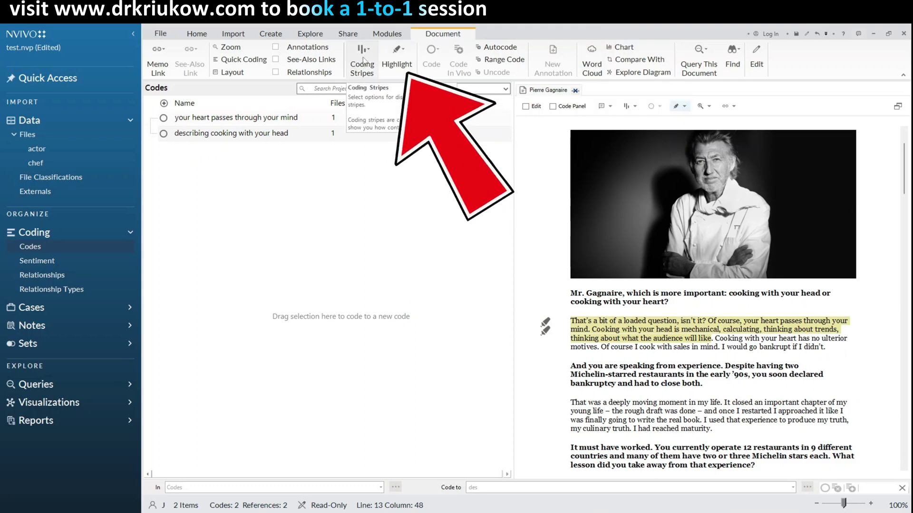
pyautogui.click(397, 55)
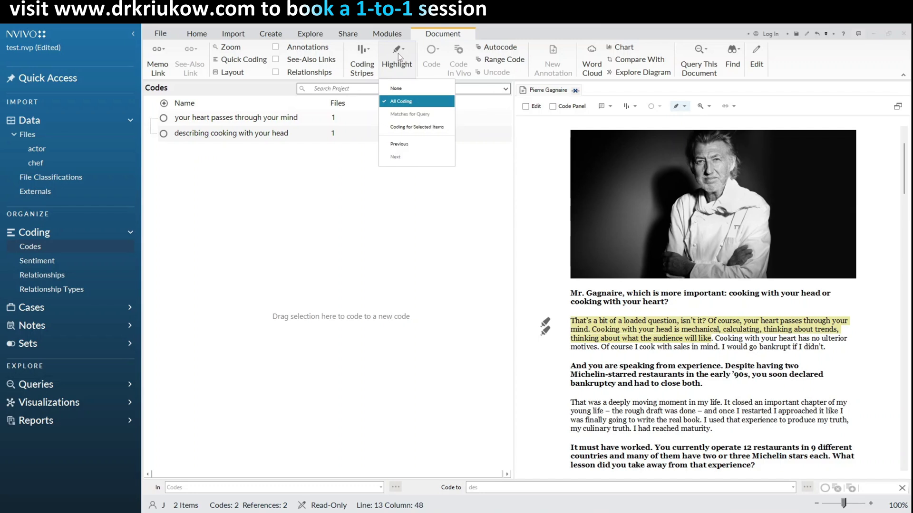
pyautogui.click(398, 56)
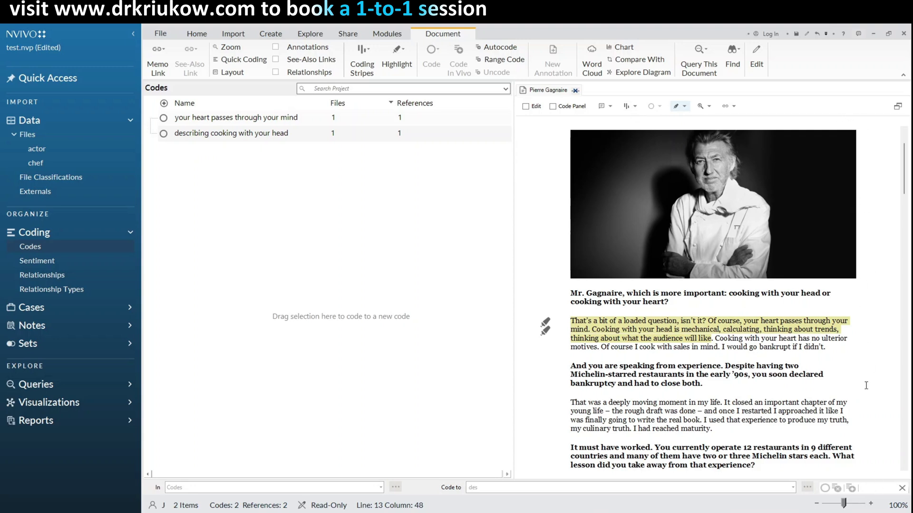
pyautogui.moveTo(595, 322); pyautogui.dragTo(712, 339)
pyautogui.click(757, 347)
# - Show all coding stripes beside the Pierre Gagnaire document and narrow the stripes area to give the text more room
pyautogui.click(635, 107)
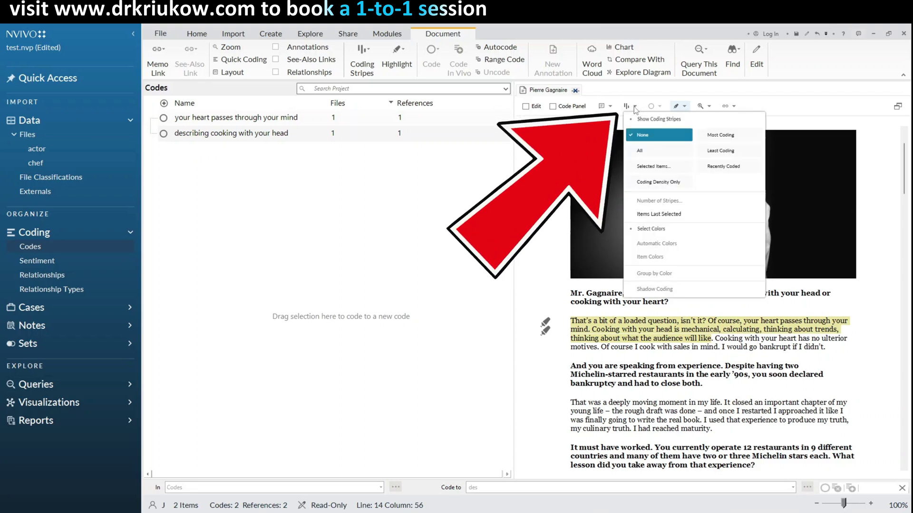
pyautogui.click(640, 151)
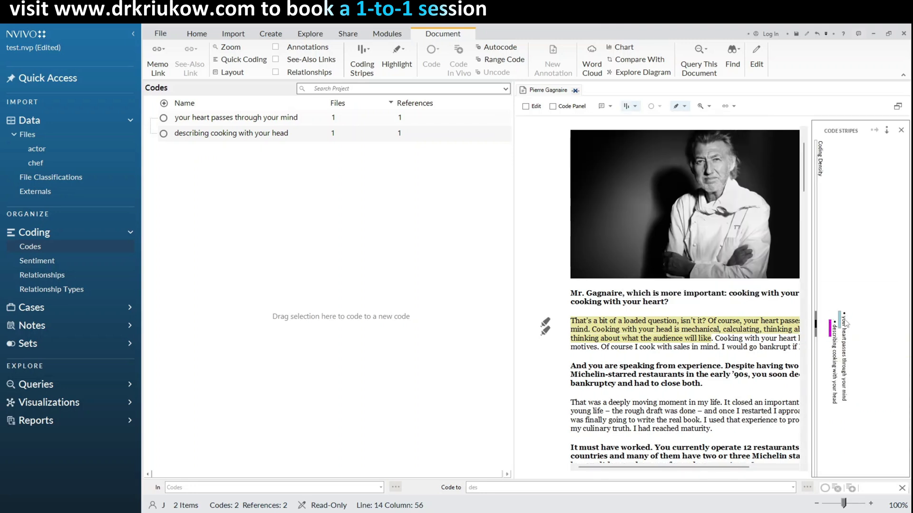
pyautogui.moveTo(813, 339); pyautogui.dragTo(839, 338)
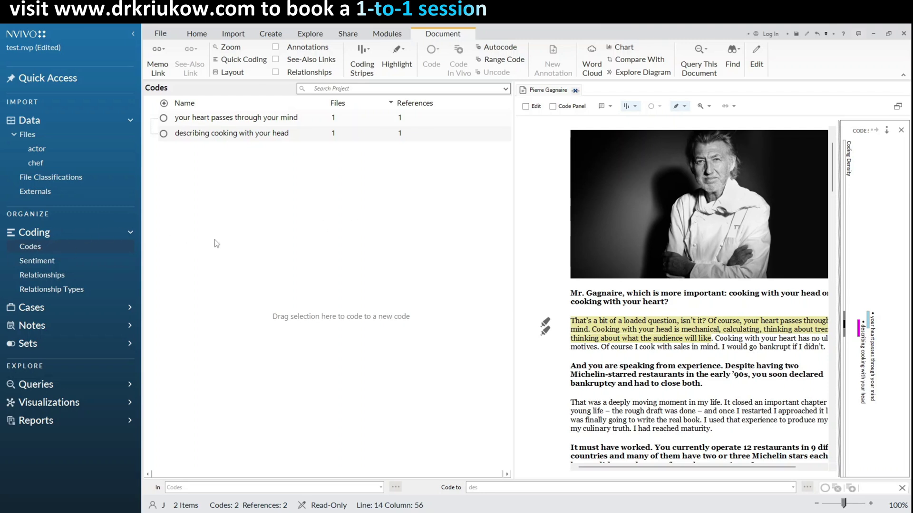
# - Open the dialog for creating a new folder under Codes
pyautogui.rightClick(30, 250)
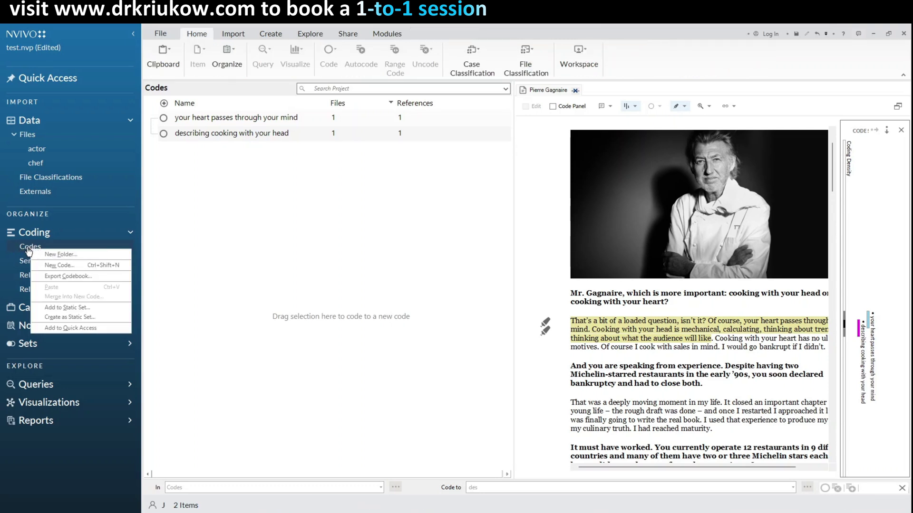
pyautogui.click(55, 257)
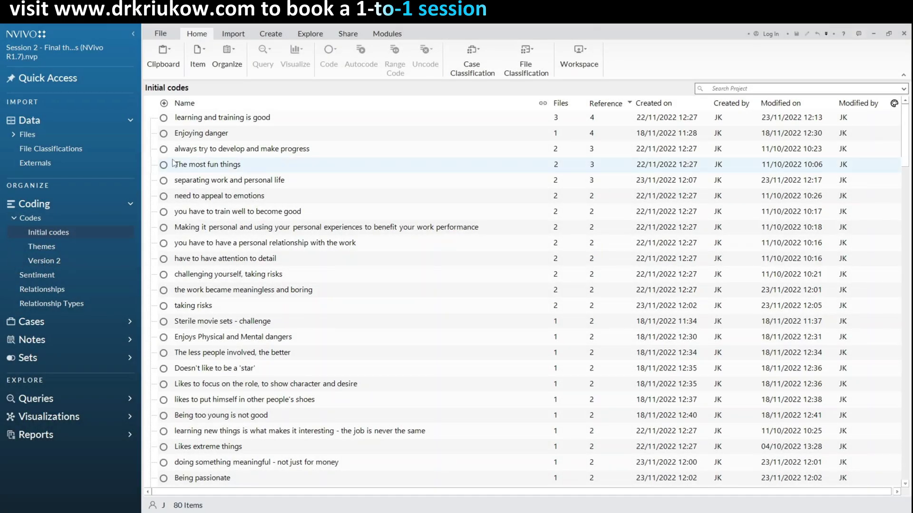
# - Open the code "learning and training is good" from Initial codes and read its coded references
pyautogui.scroll(-1, 287, 212)
pyautogui.scroll(1, 285, 205)
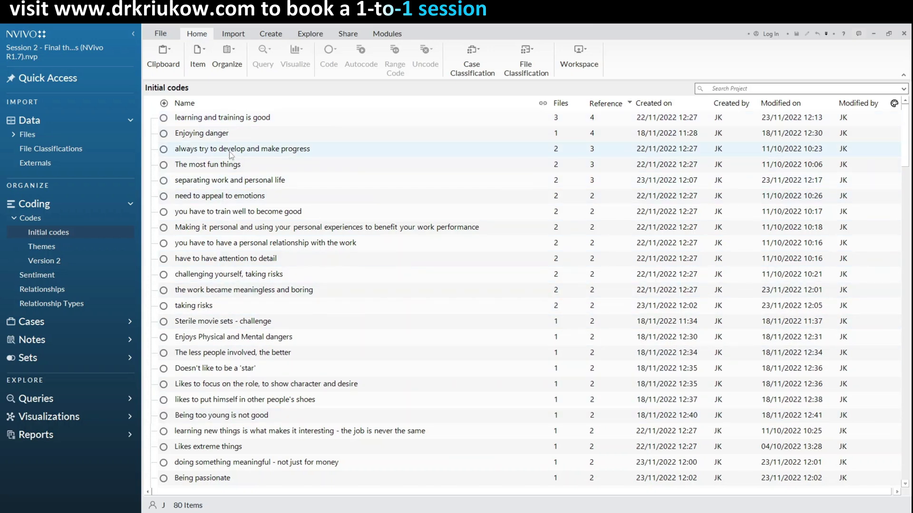
pyautogui.rightClick(231, 124)
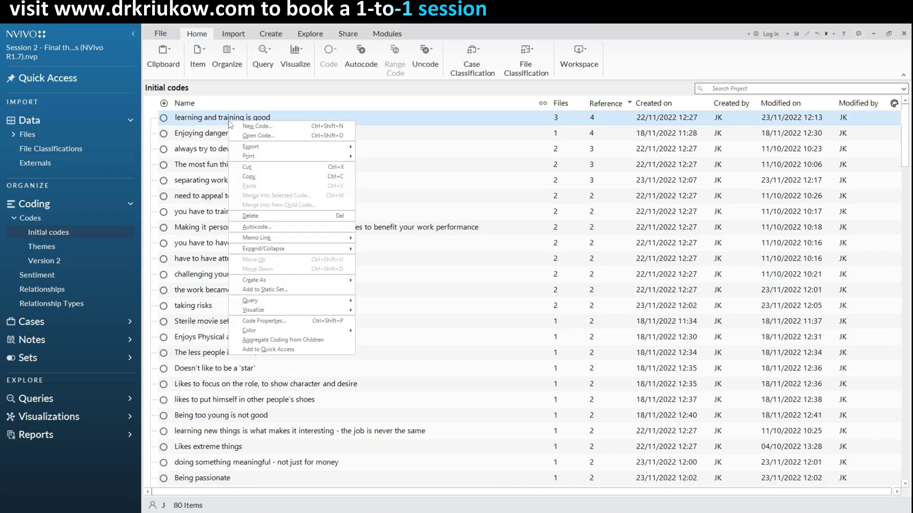
pyautogui.click(259, 136)
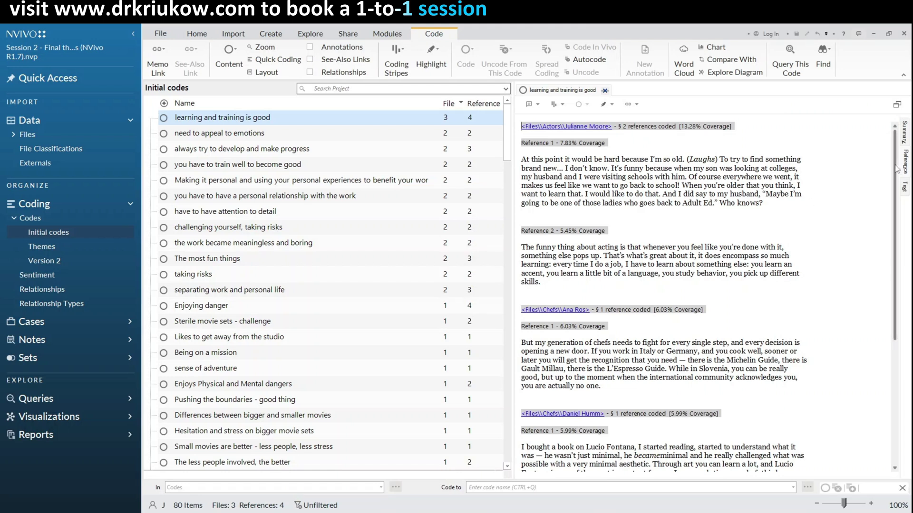
pyautogui.moveTo(526, 159); pyautogui.dragTo(795, 215)
pyautogui.click(582, 243)
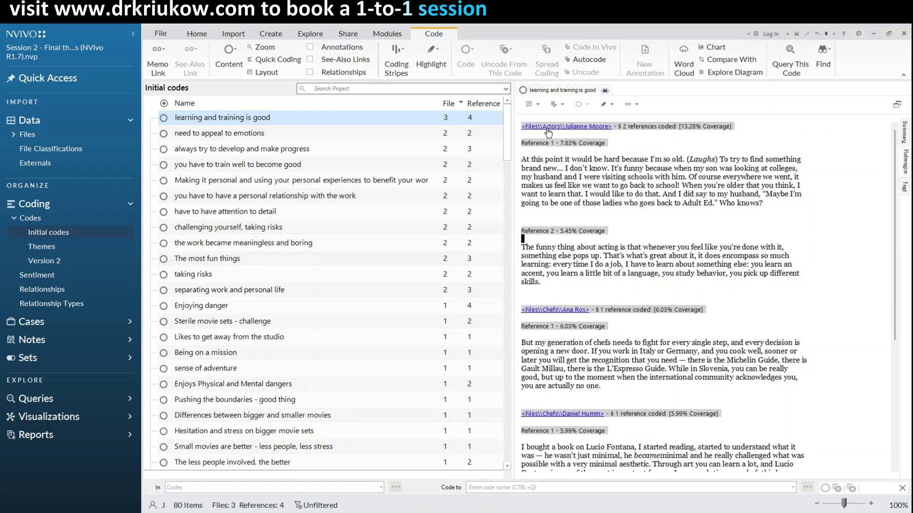
# - View the highlighted passages in the code's linked Julianne Moore source document, and return to the code "learning and training is good"
pyautogui.click(580, 127)
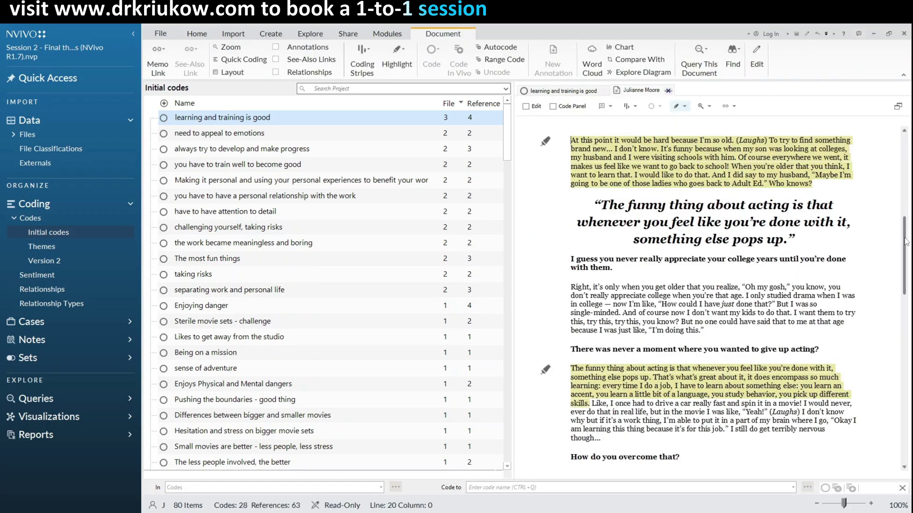
pyautogui.scroll(3, 884, 228)
pyautogui.scroll(-4, 884, 228)
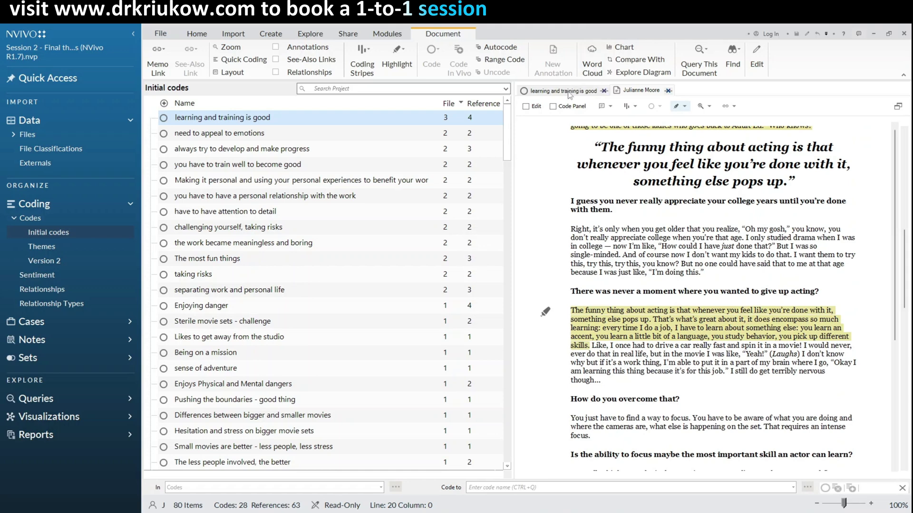
pyautogui.click(569, 91)
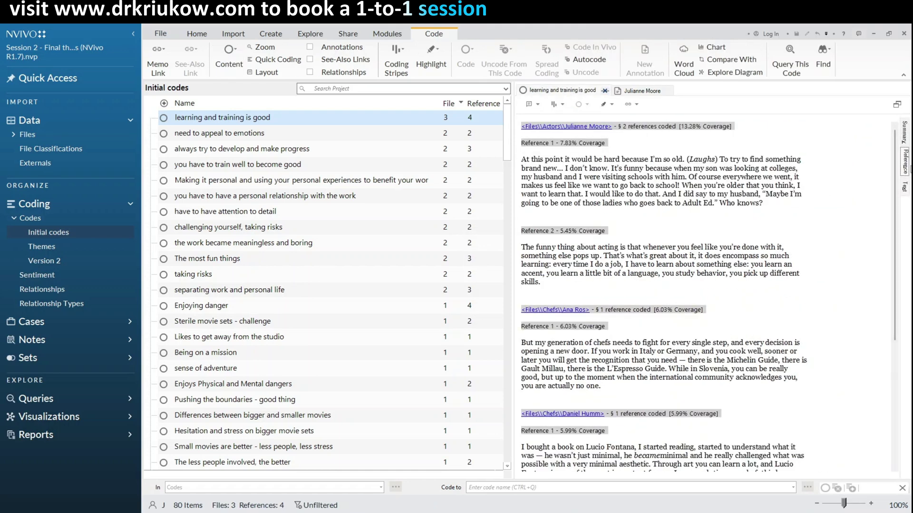
pyautogui.click(905, 187)
pyautogui.click(598, 155)
pyautogui.click(658, 148)
pyautogui.click(551, 151)
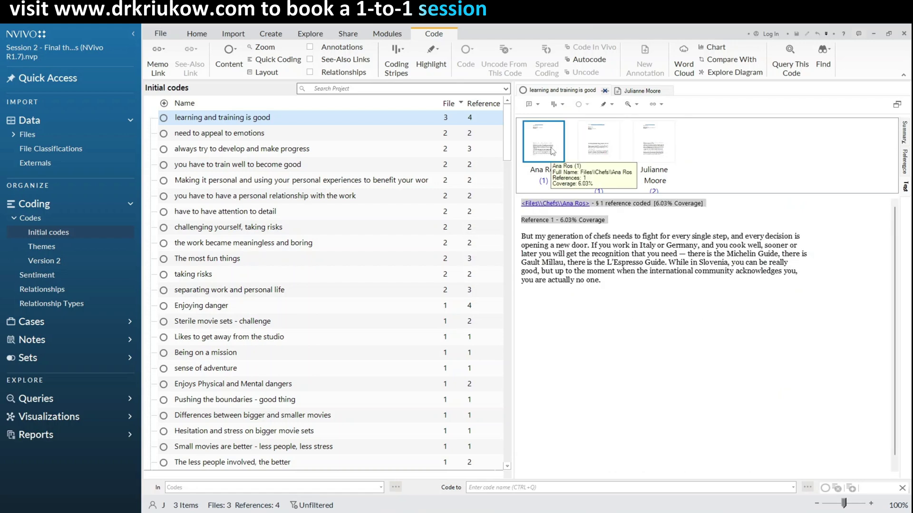
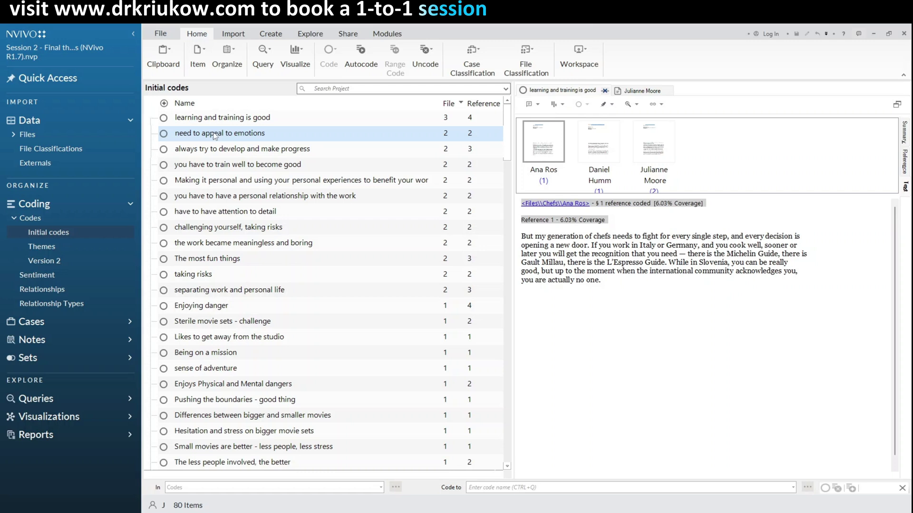
# - Open the name of the code "need to appeal to emotions" for editing and close it with the existing name
pyautogui.rightClick(213, 137)
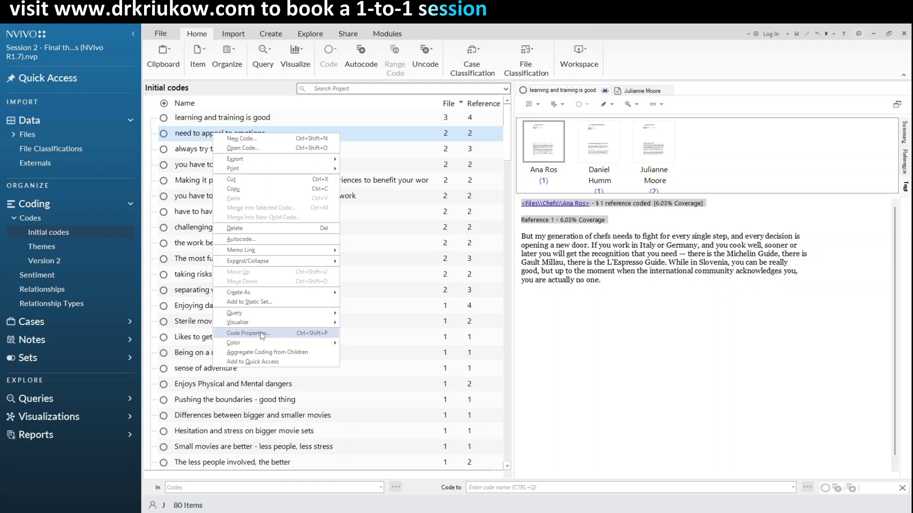
pyautogui.click(199, 137)
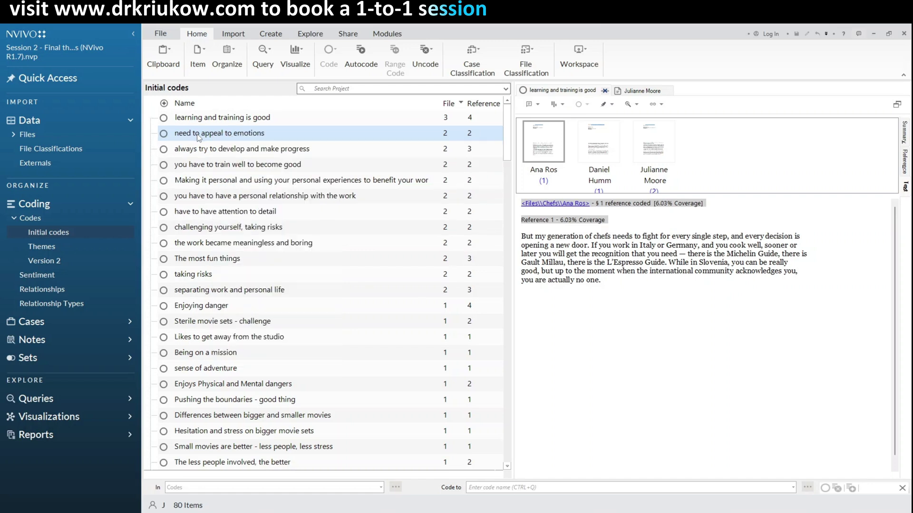
pyautogui.click(198, 135)
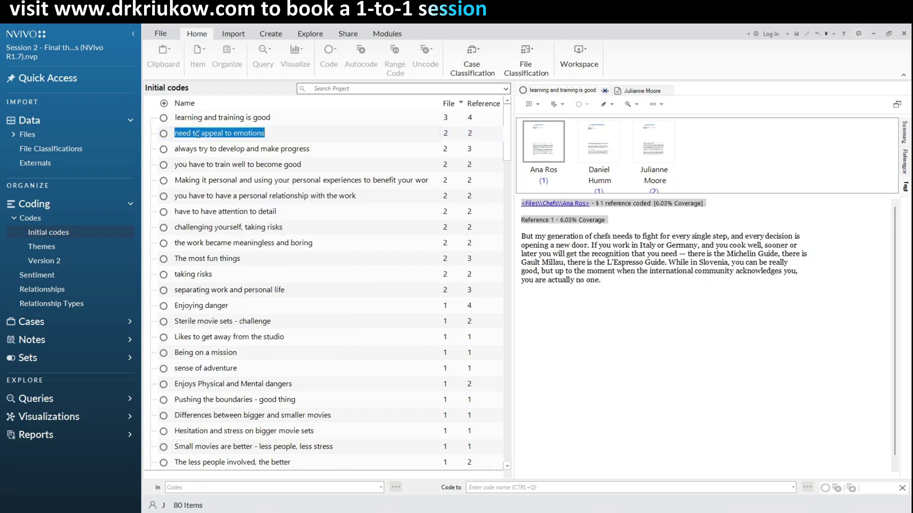
pyautogui.click(282, 135)
pyautogui.moveTo(276, 135); pyautogui.dragTo(175, 134)
pyautogui.click(296, 134)
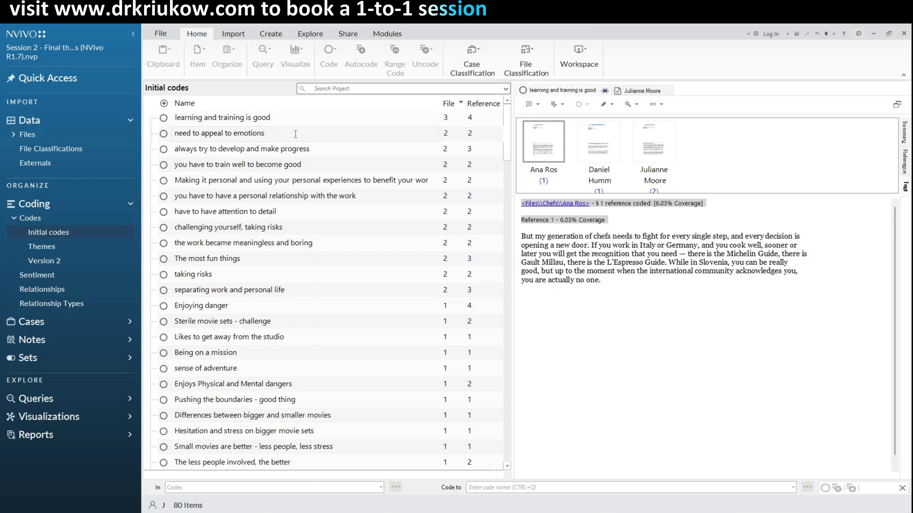
pyautogui.press('Return')
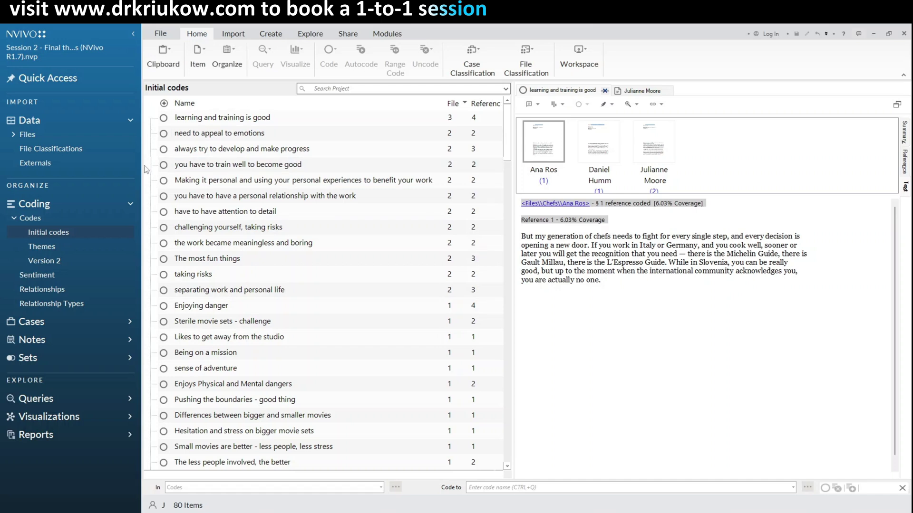
# - Move "you have to train well to become good" and "always try to develop and make progress" under "learning and training is good" and expand that code
pyautogui.click(200, 165)
pyautogui.keyDown('shift'); pyautogui.click(221, 153); pyautogui.keyUp('shift')
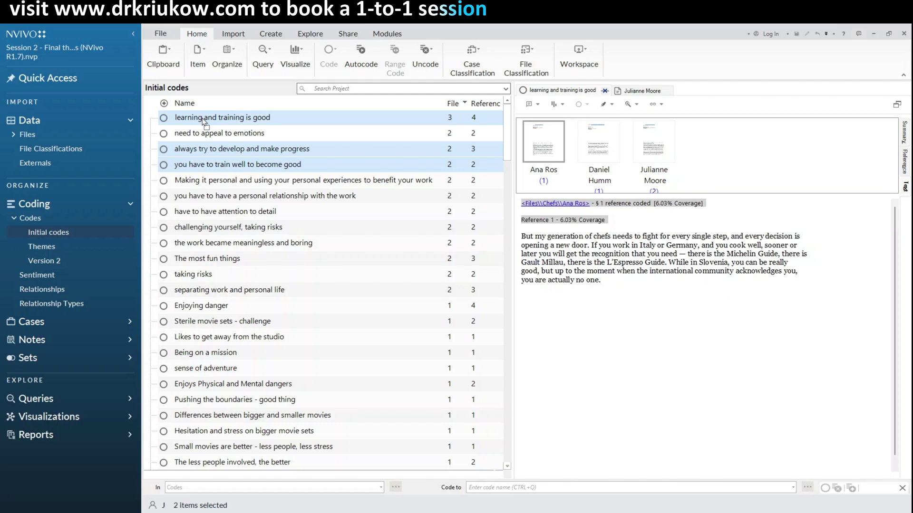
pyautogui.moveTo(203, 122); pyautogui.dragTo(204, 121)
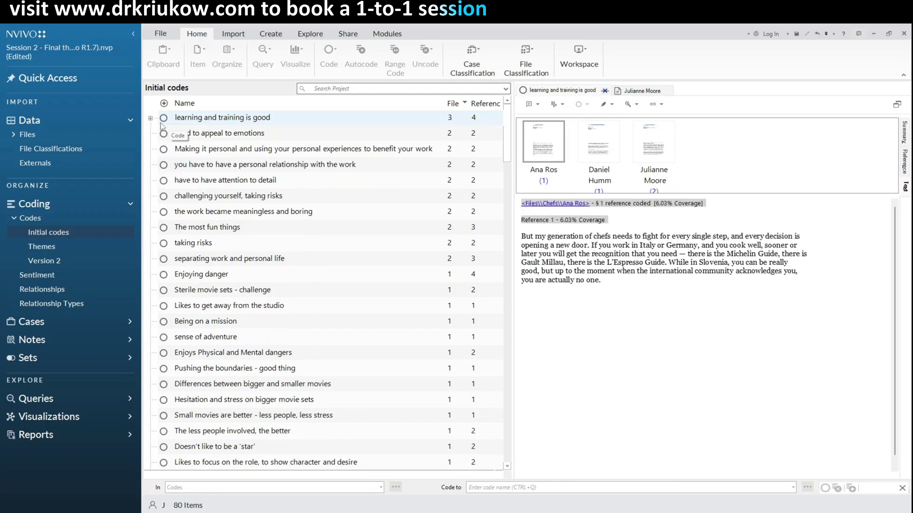
pyautogui.click(150, 119)
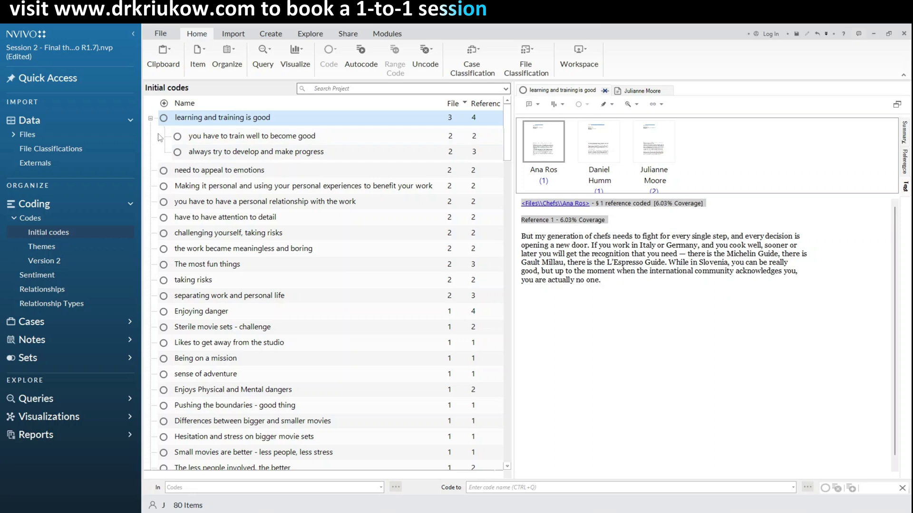
# - Cut the two child codes of "learning and training is good" and paste them back at the main level of Initial codes
pyautogui.click(200, 143)
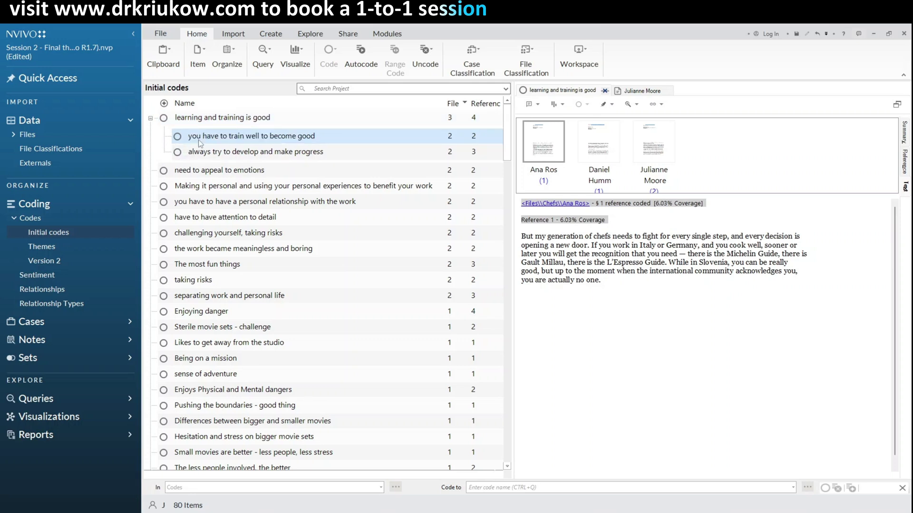
pyautogui.keyDown('ctrl'); pyautogui.click(213, 153); pyautogui.keyUp('ctrl')
pyautogui.rightClick(214, 154)
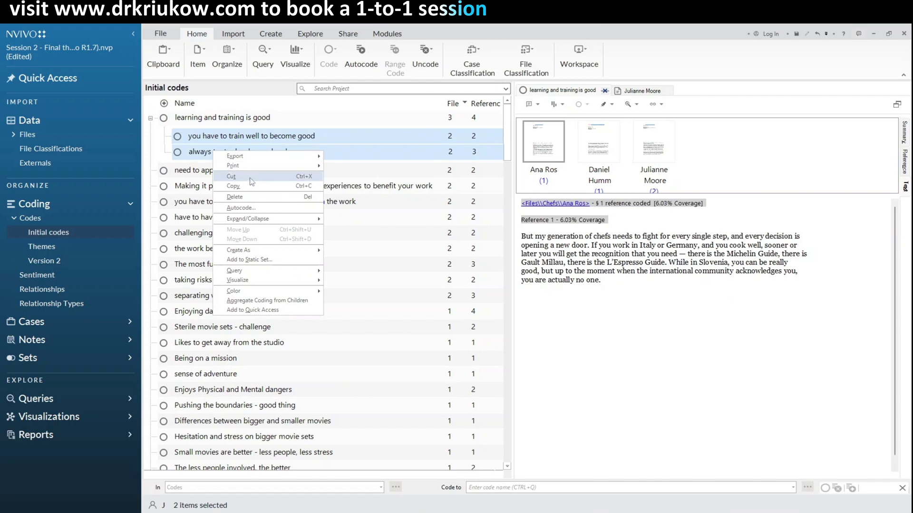
pyautogui.click(232, 176)
pyautogui.moveTo(508, 290); pyautogui.dragTo(508, 418)
pyautogui.rightClick(265, 316)
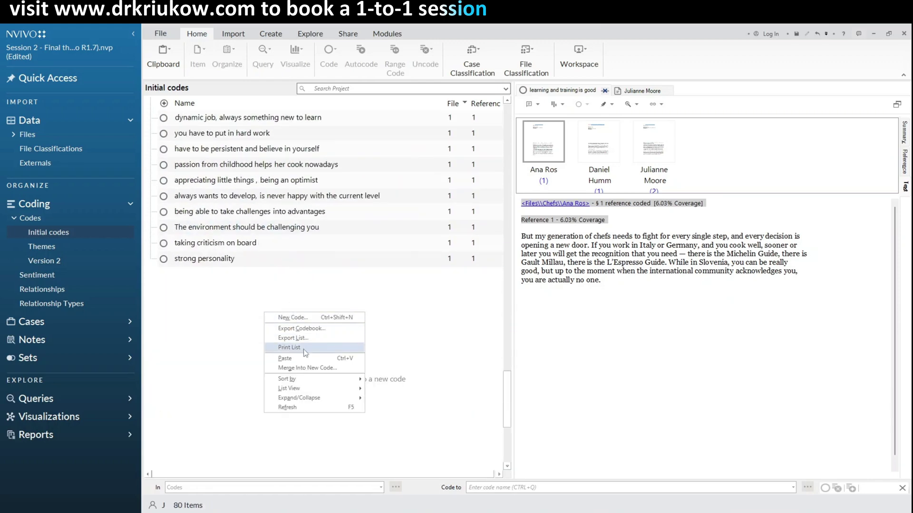
pyautogui.click(286, 358)
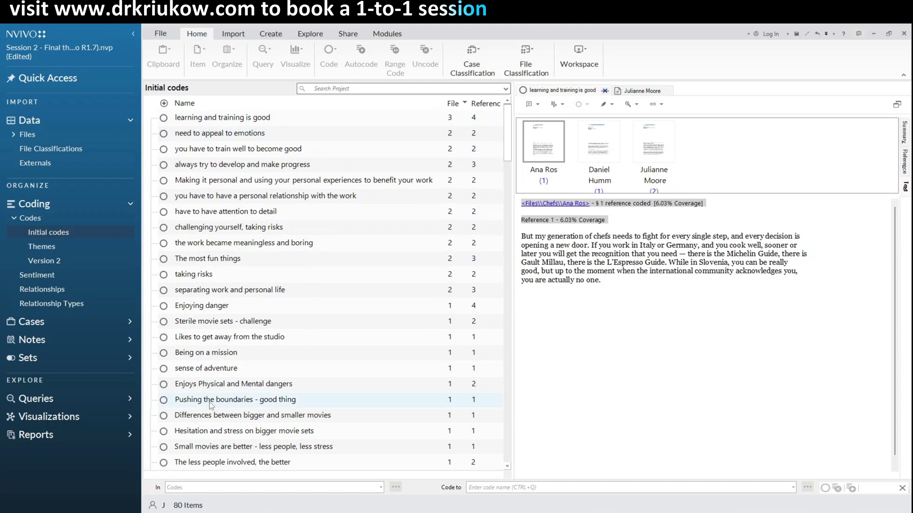
# - Sort the Initial codes by name, by number of files, and finally by references in descending order
pyautogui.click(185, 103)
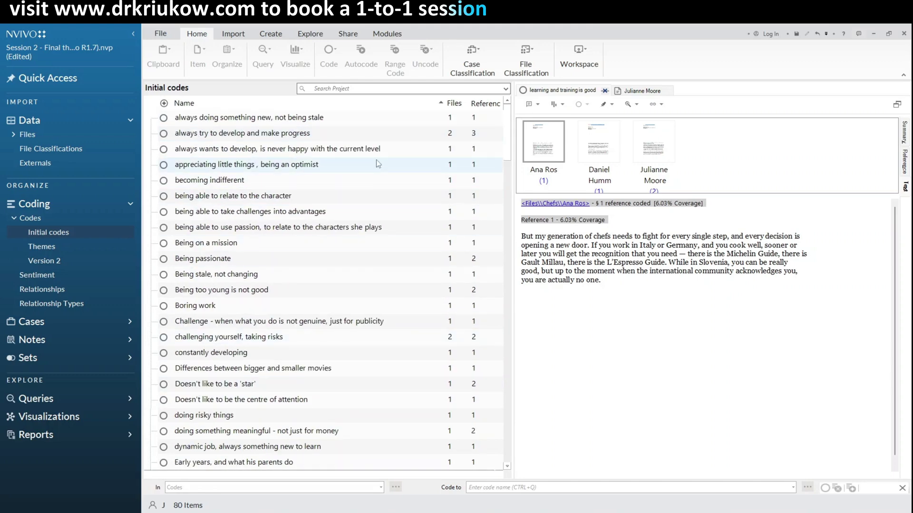
pyautogui.click(453, 105)
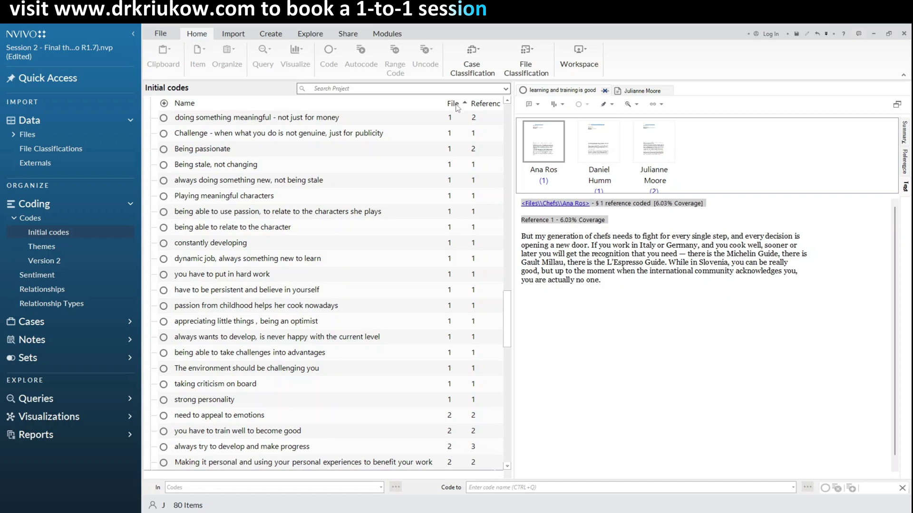
pyautogui.click(452, 103)
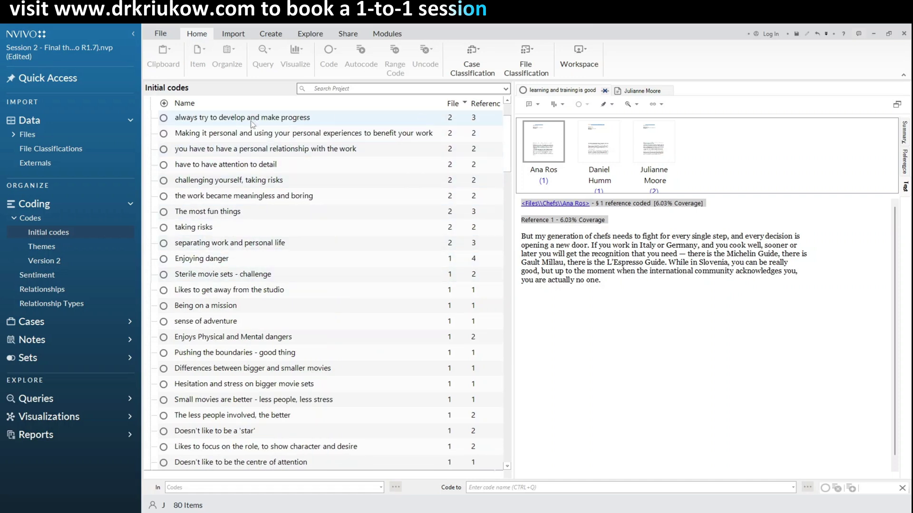
pyautogui.click(482, 104)
pyautogui.click(482, 106)
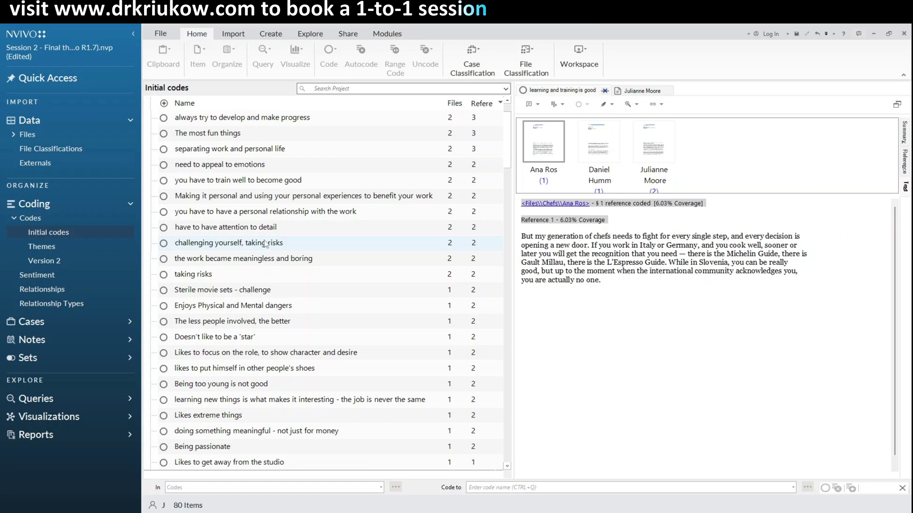
pyautogui.click(215, 416)
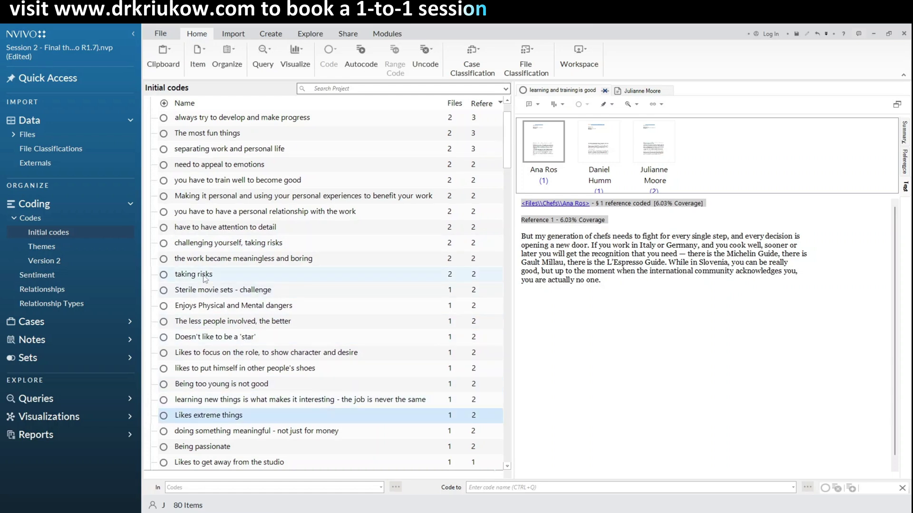
pyautogui.keyDown('ctrl'); pyautogui.click(200, 247); pyautogui.keyUp('ctrl')
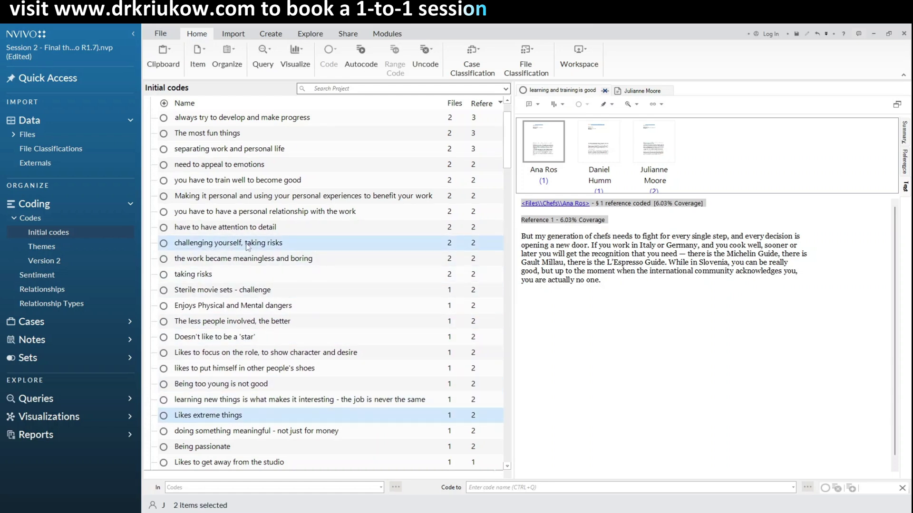
pyautogui.keyDown('ctrl'); pyautogui.click(196, 280); pyautogui.keyUp('ctrl')
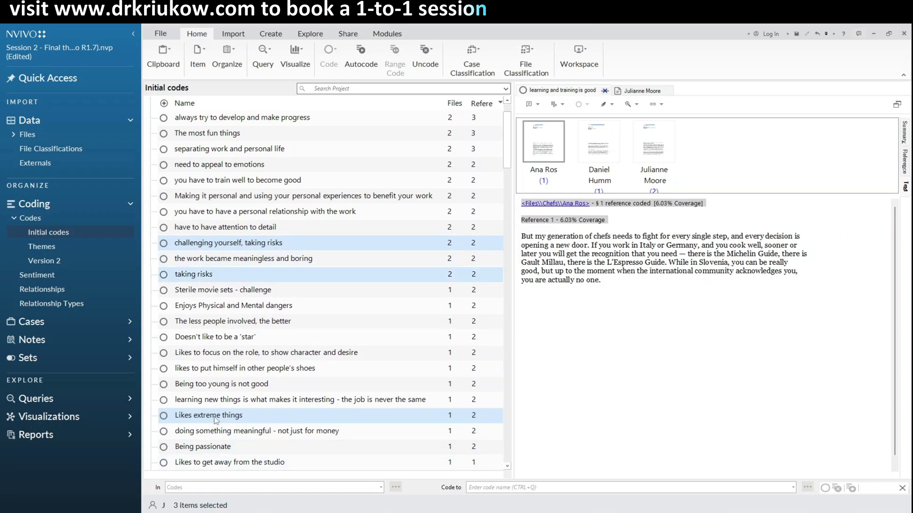
# - Merge the codes "challenging yourself, taking risks" and "Likes extreme things" into "taking risks" with the default merge options, and check the Initial codes list
pyautogui.click(223, 244)
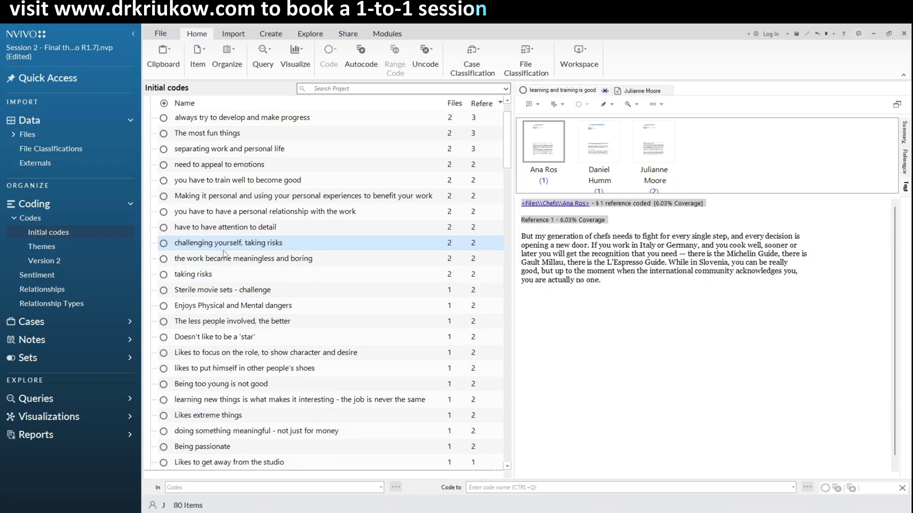
pyautogui.keyDown('ctrl'); pyautogui.click(219, 414); pyautogui.keyUp('ctrl')
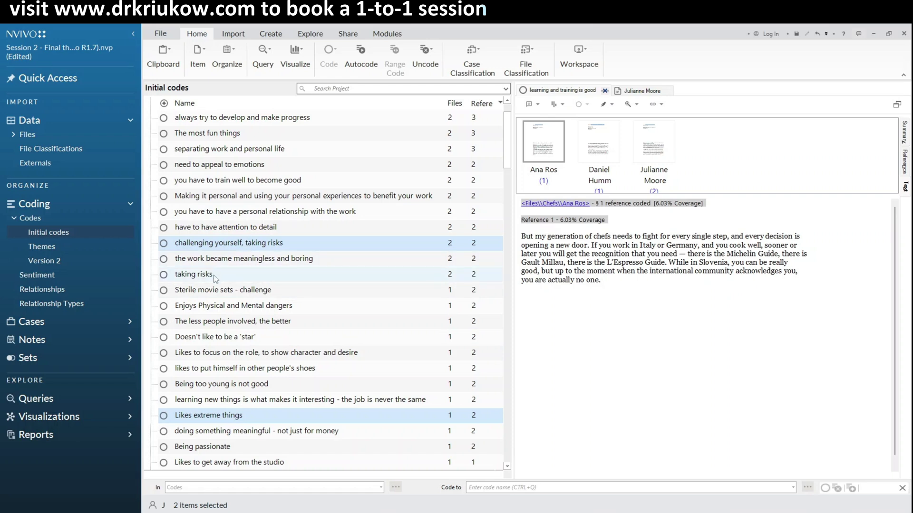
pyautogui.rightClick(239, 246)
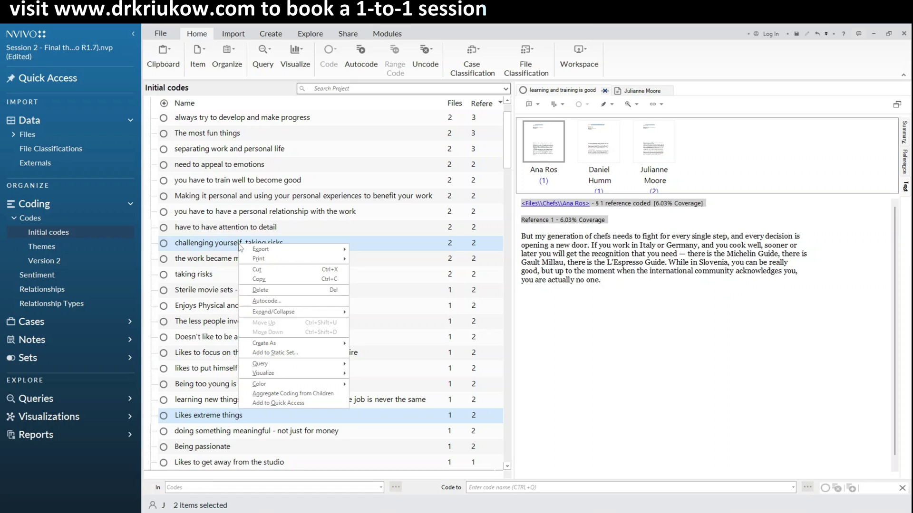
pyautogui.click(270, 273)
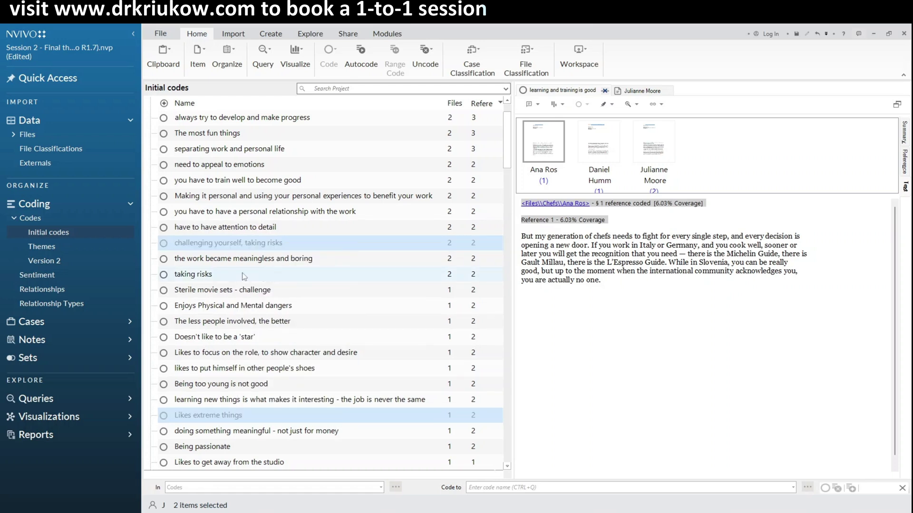
pyautogui.rightClick(204, 278)
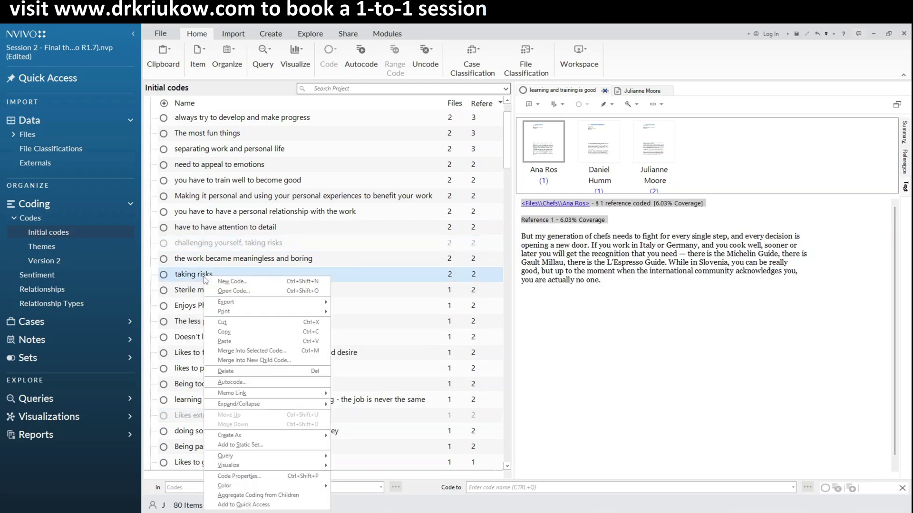
pyautogui.click(273, 355)
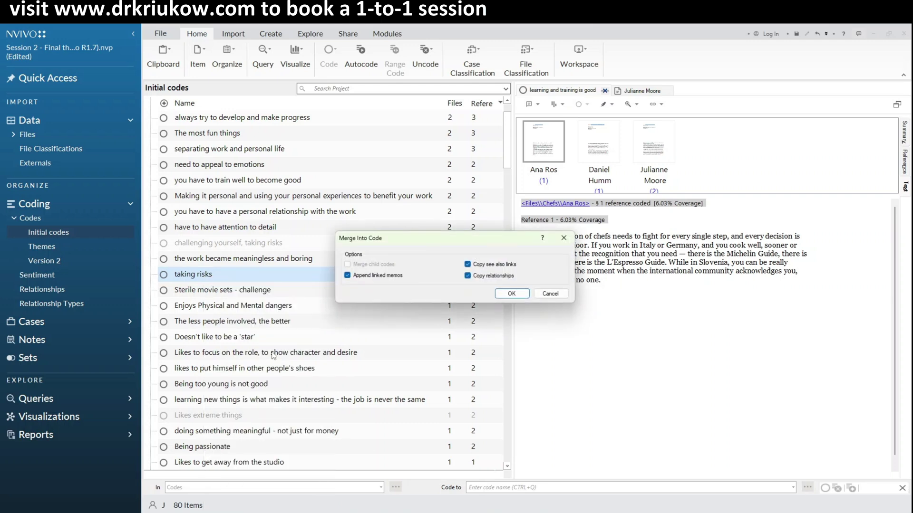
pyautogui.click(510, 294)
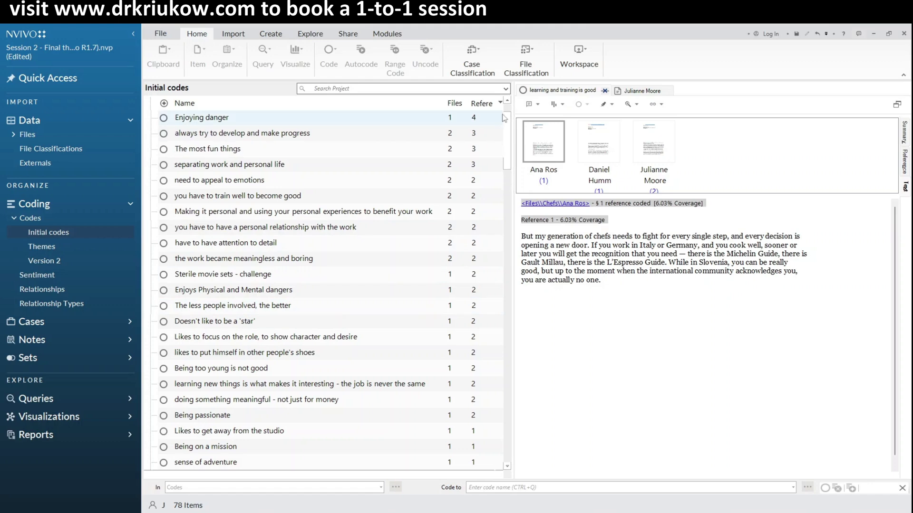
pyautogui.scroll(1, 177, 123)
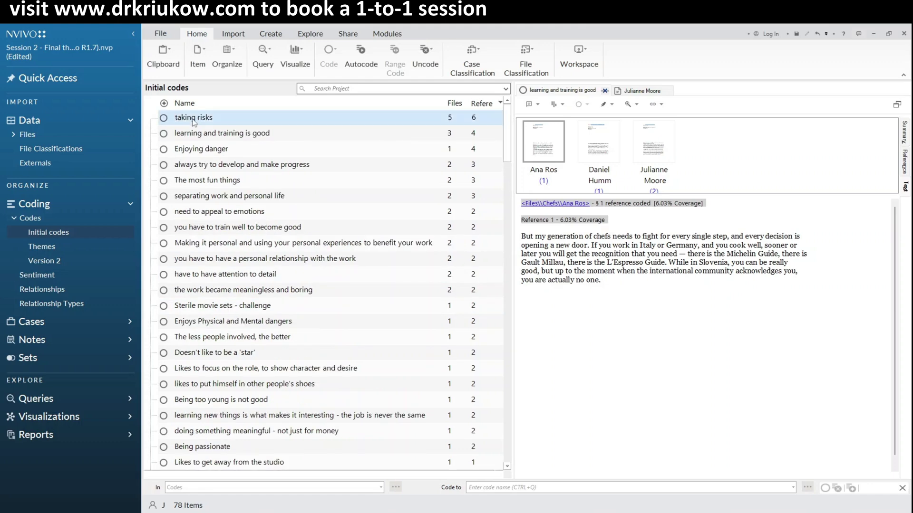
pyautogui.scroll(-4, 349, 203)
pyautogui.scroll(4, 348, 202)
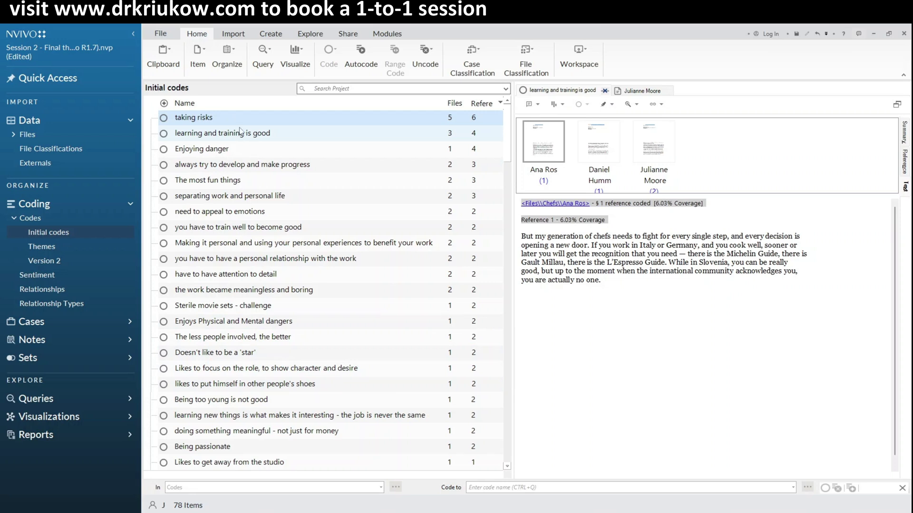
# - View the codes in the Themes and Version 2 folders, and return to the Themes folder
pyautogui.click(59, 248)
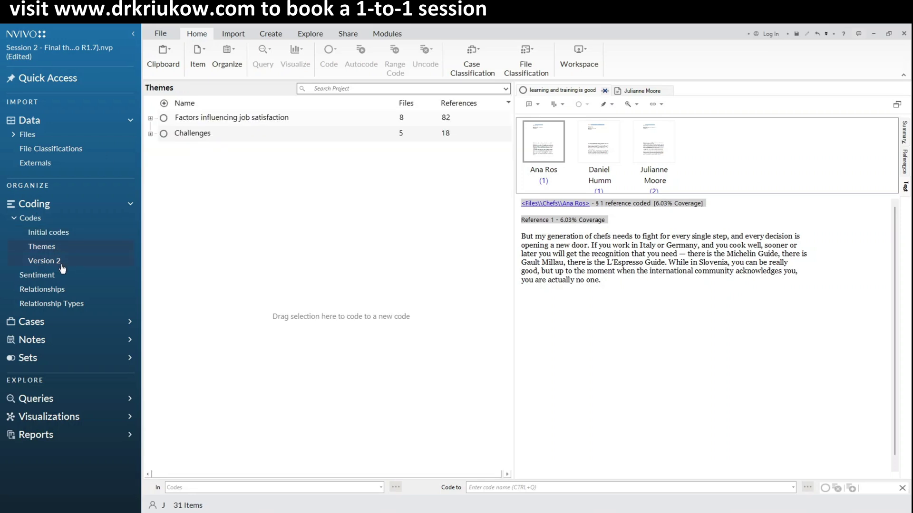
pyautogui.click(61, 262)
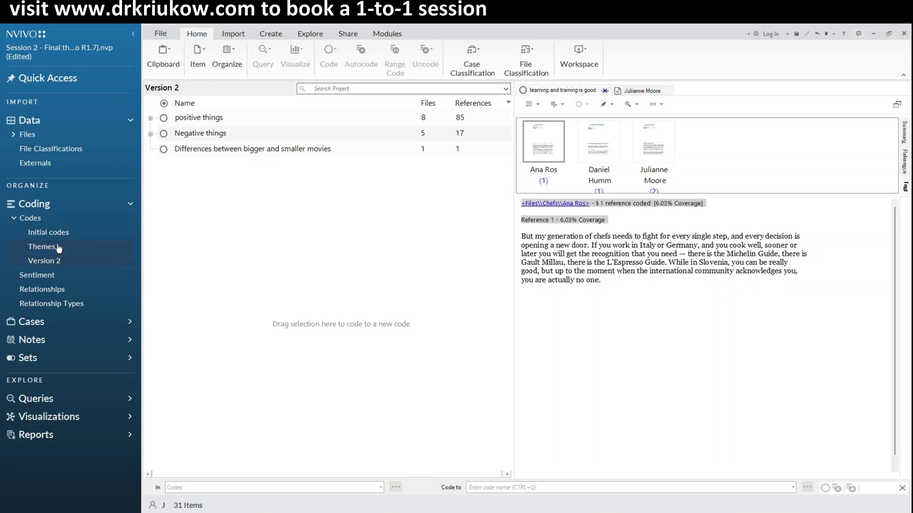
pyautogui.click(48, 247)
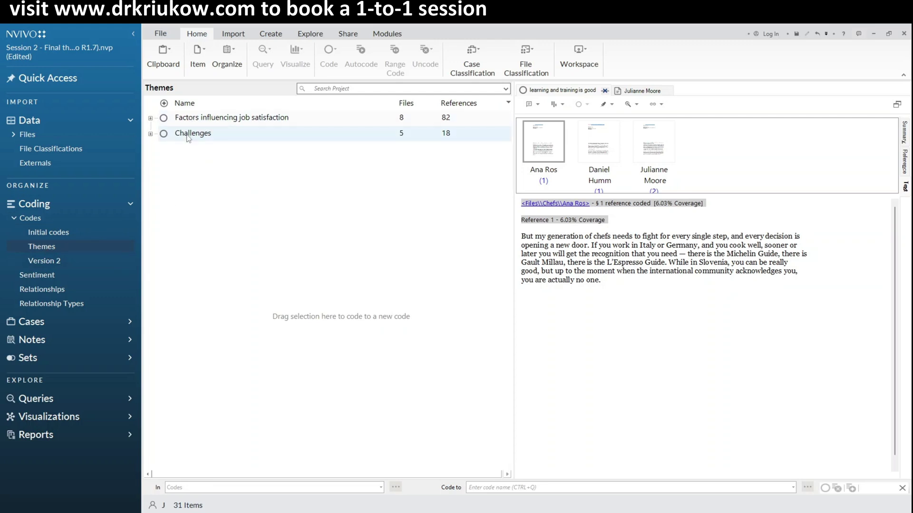
# - Expand Challenges, Factors influencing job satisfaction and its External factors subtheme in the Themes folder
pyautogui.click(150, 133)
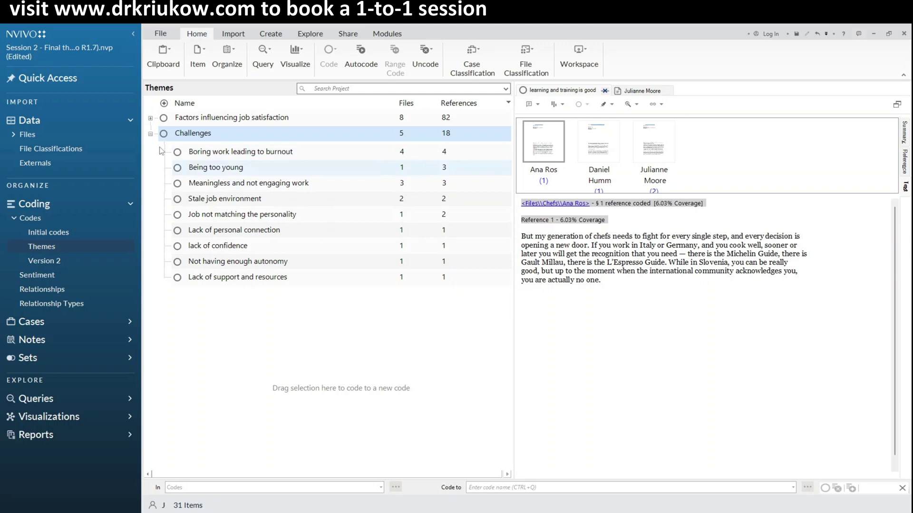
pyautogui.click(150, 118)
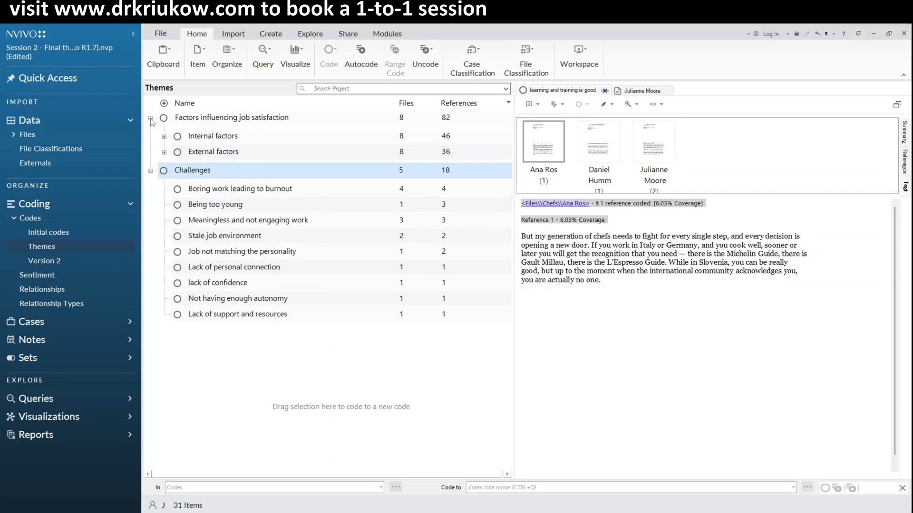
pyautogui.click(293, 363)
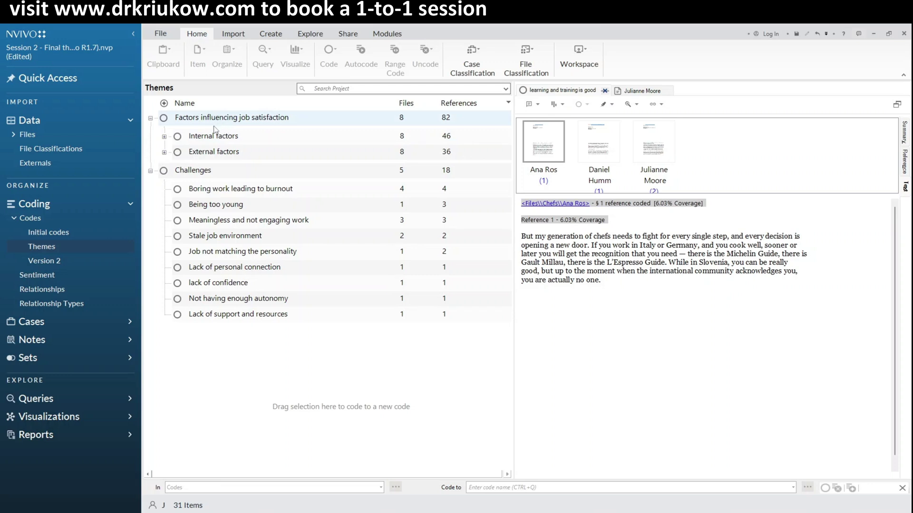
pyautogui.click(165, 153)
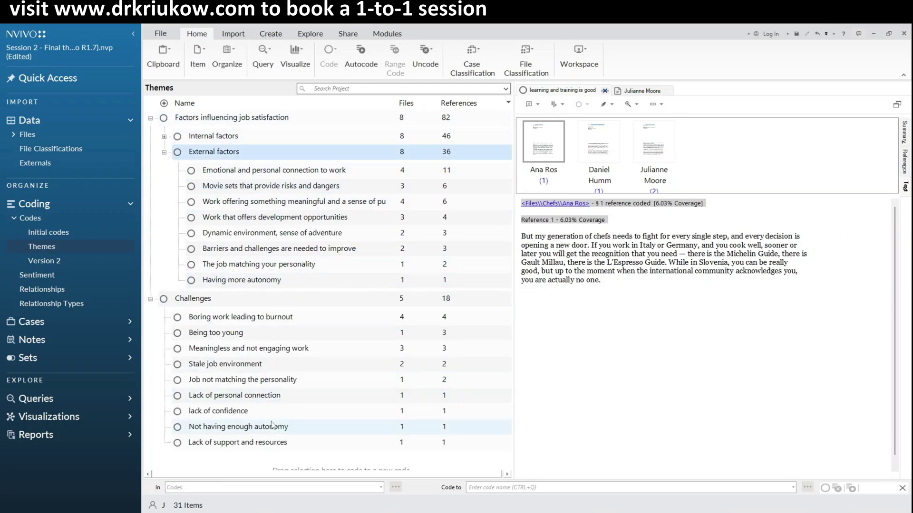
# - Choose Reference View in the export options of "Dynamic environment, sense of adventure", cancel the export, and open that code's references
pyautogui.rightClick(253, 236)
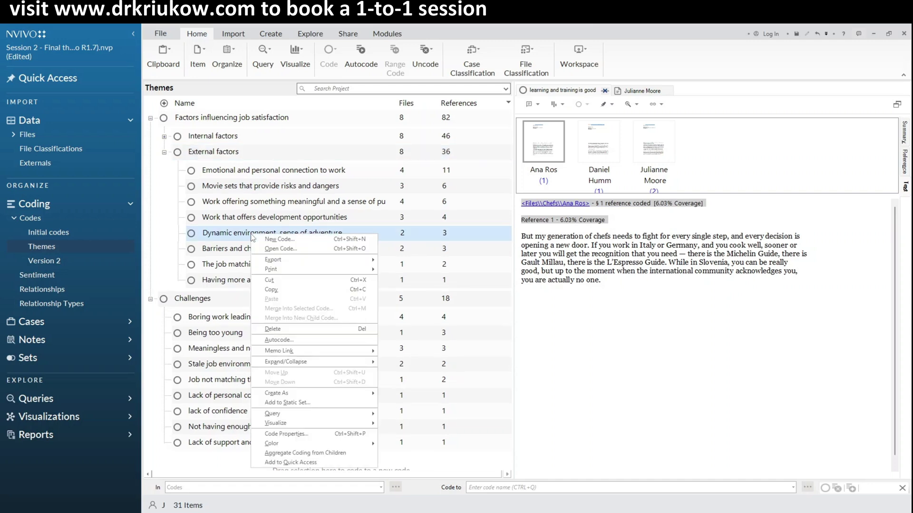
pyautogui.moveTo(319, 262)
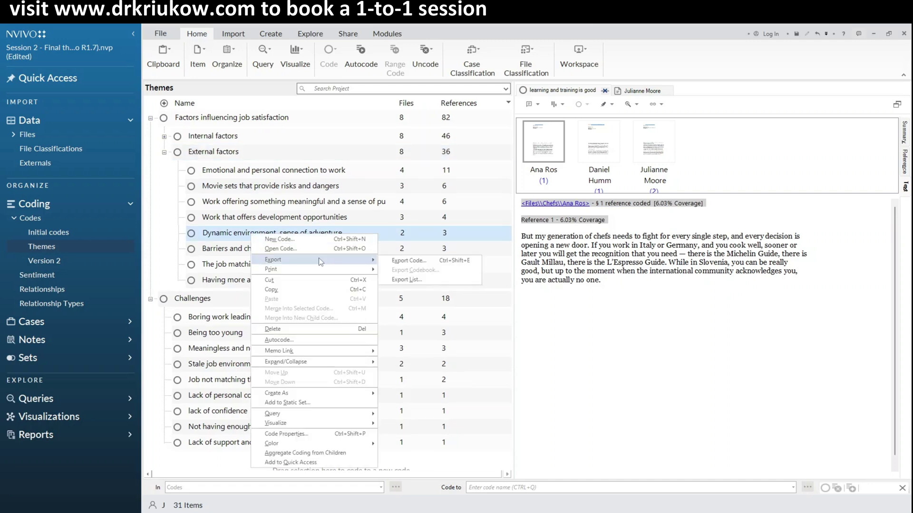
pyautogui.click(405, 260)
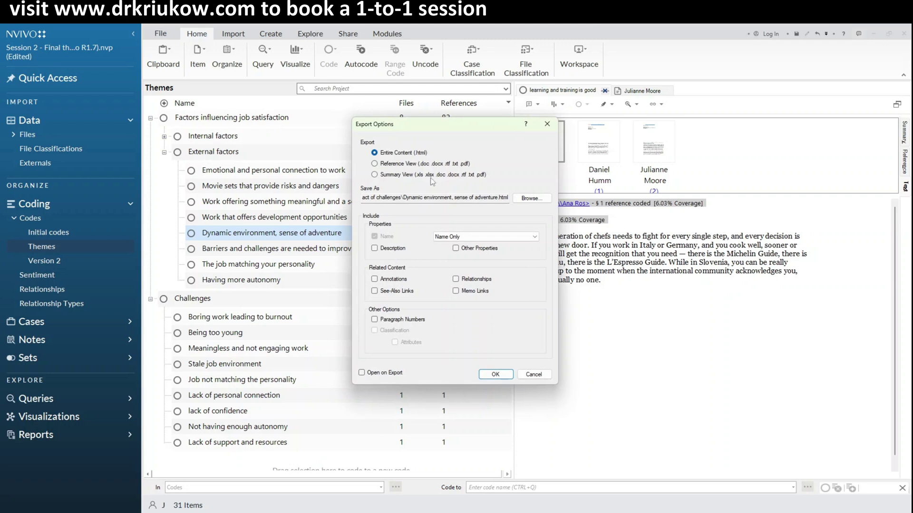
pyautogui.click(388, 164)
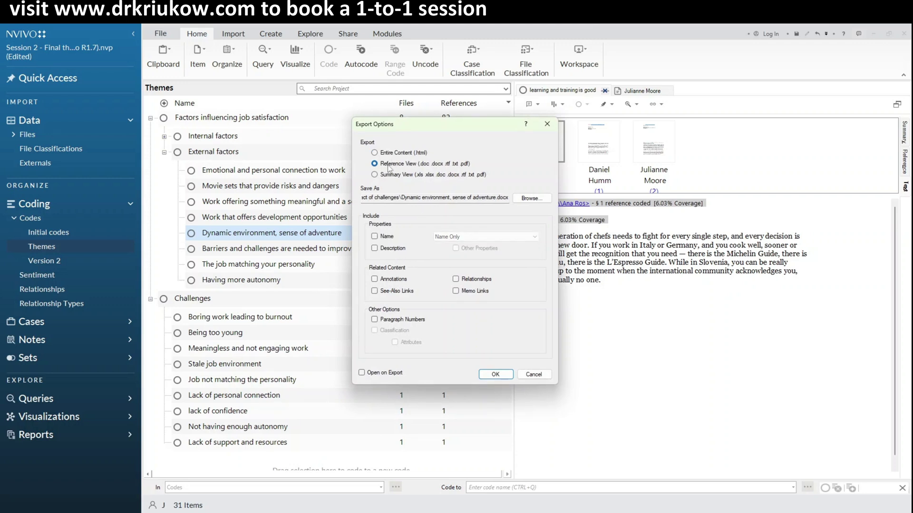
pyautogui.click(540, 377)
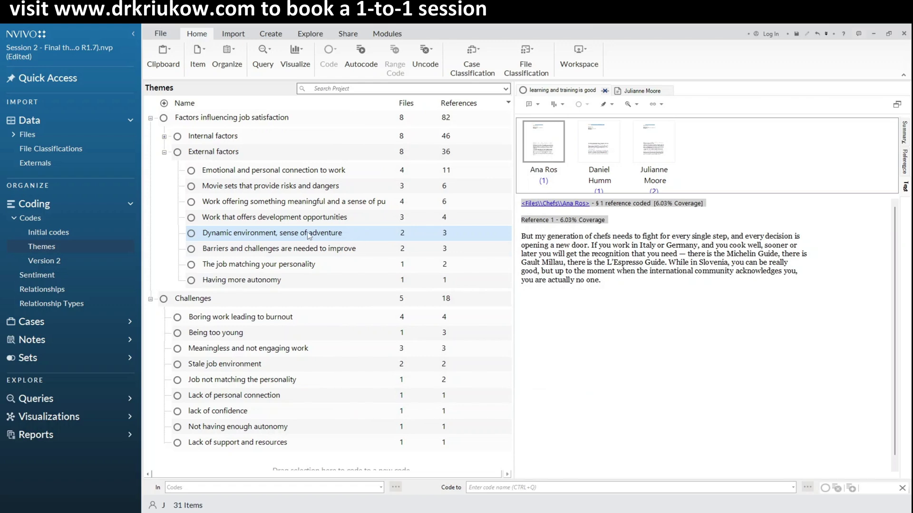
pyautogui.doubleClick(305, 233)
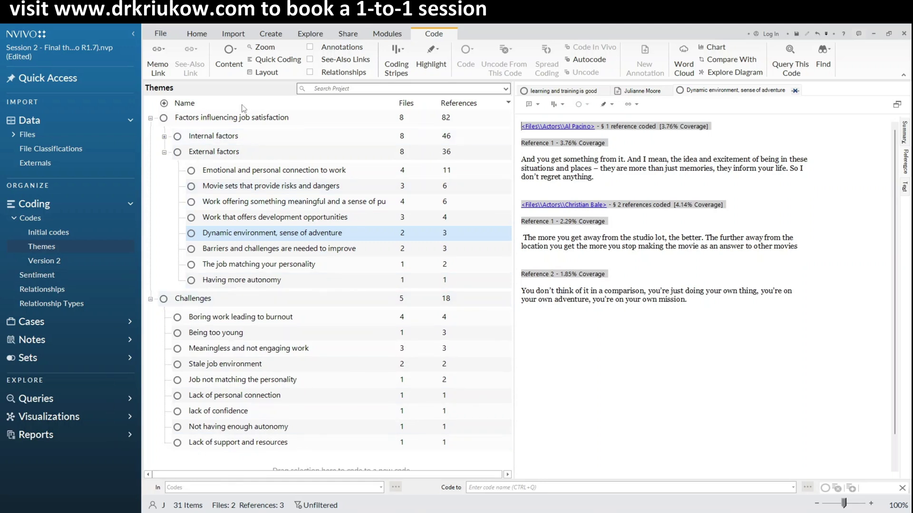
# - Review the codebook export options for the Themes folder and close them without exporting
pyautogui.click(207, 470)
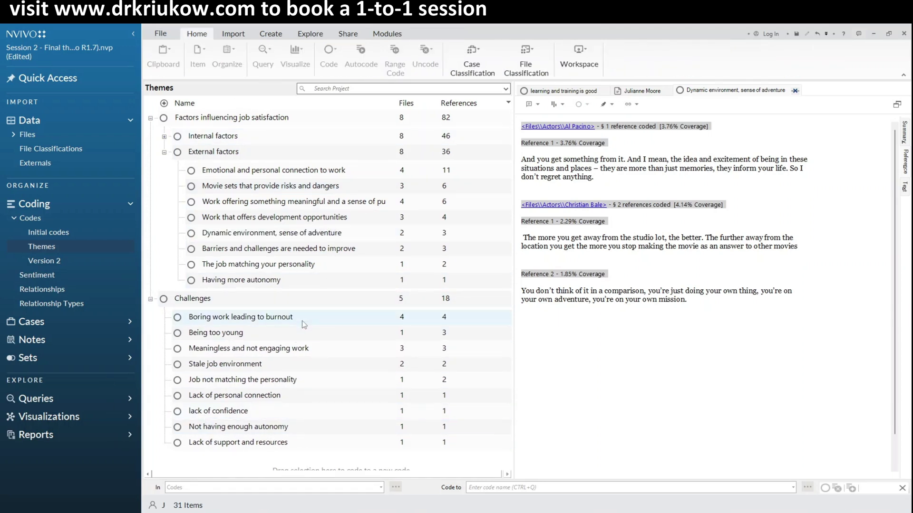
pyautogui.rightClick(282, 464)
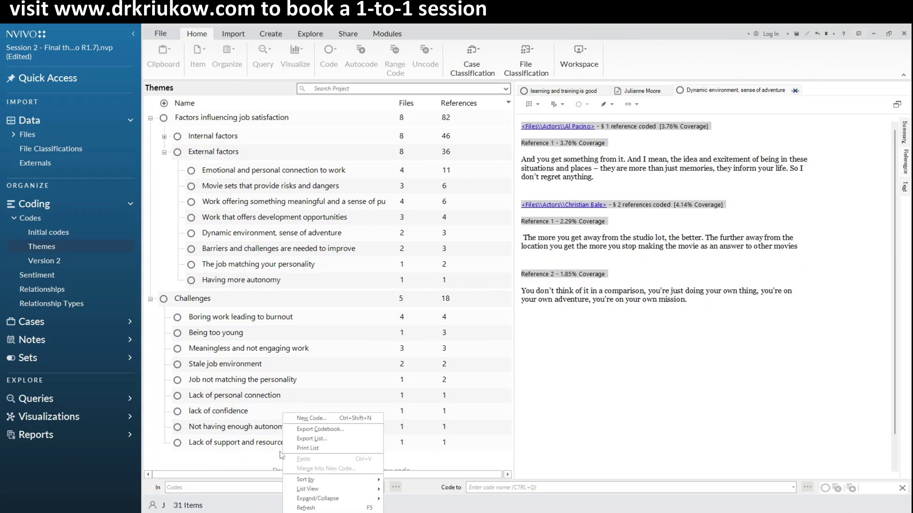
pyautogui.click(320, 430)
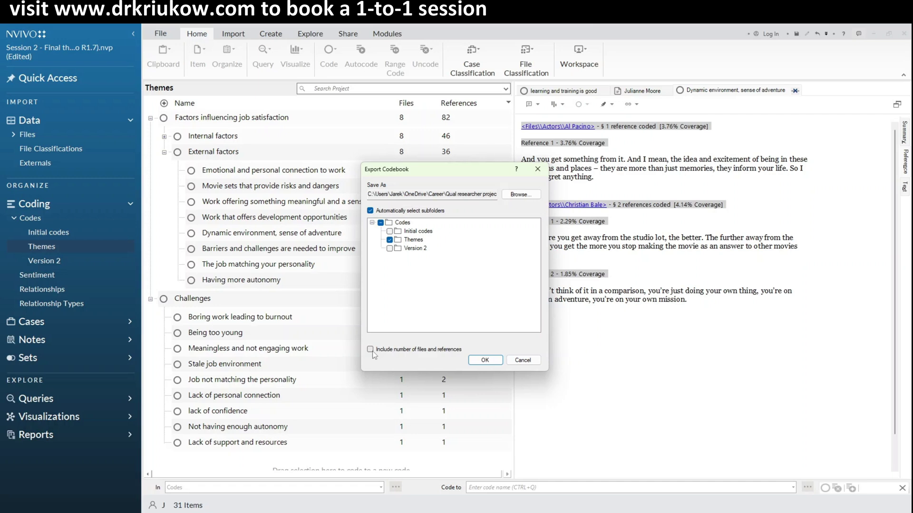
pyautogui.click(524, 360)
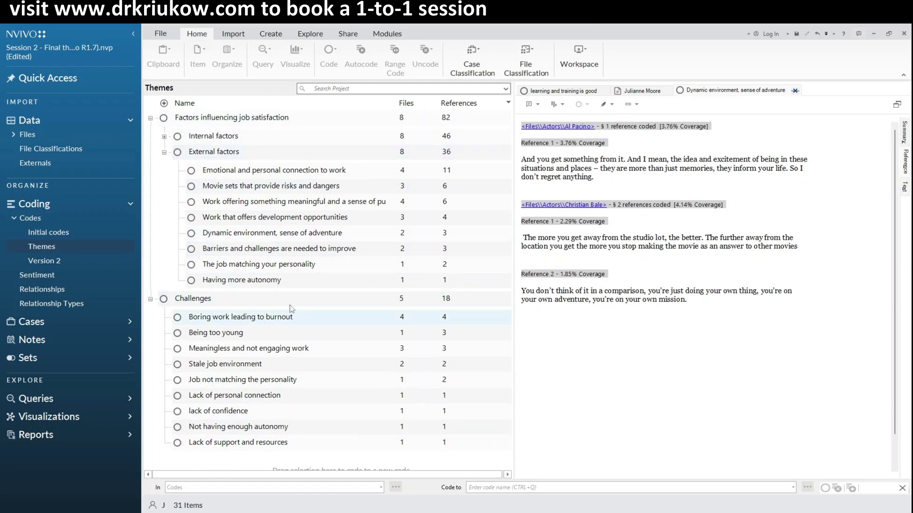
# - Select all the coded excerpts in the open code "Dynamic environment, sense of adventure", from the first reference to the last
pyautogui.moveTo(664, 153); pyautogui.dragTo(785, 337)
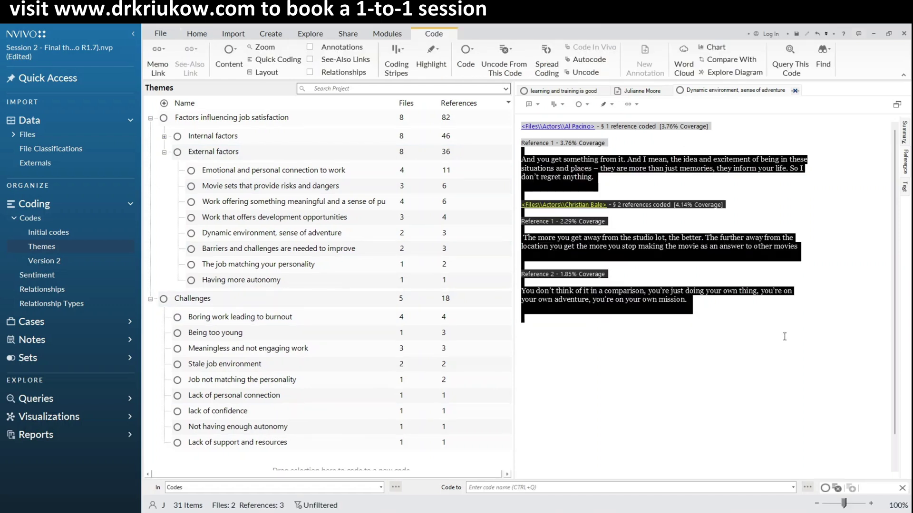